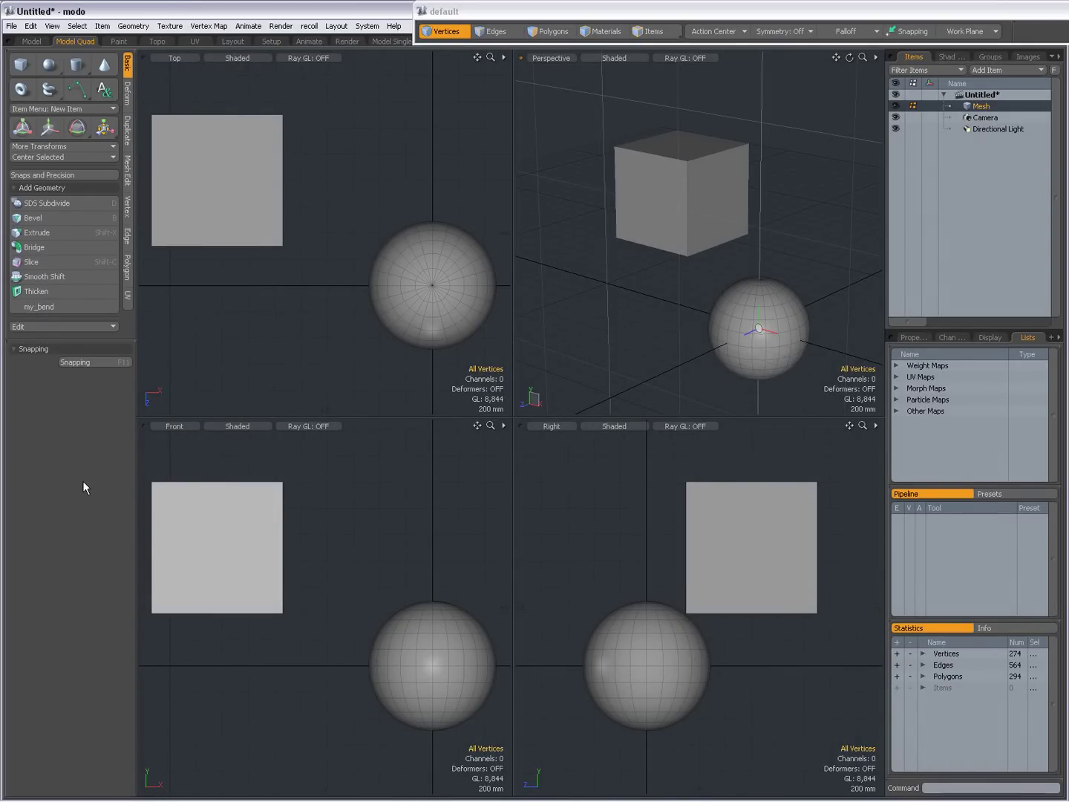
- Activate the Viewport Light Rig tool from the View menu (Intensity 0.6, white, 0° rotation)
{"action": "left_click", "coordinate": [52, 26]}
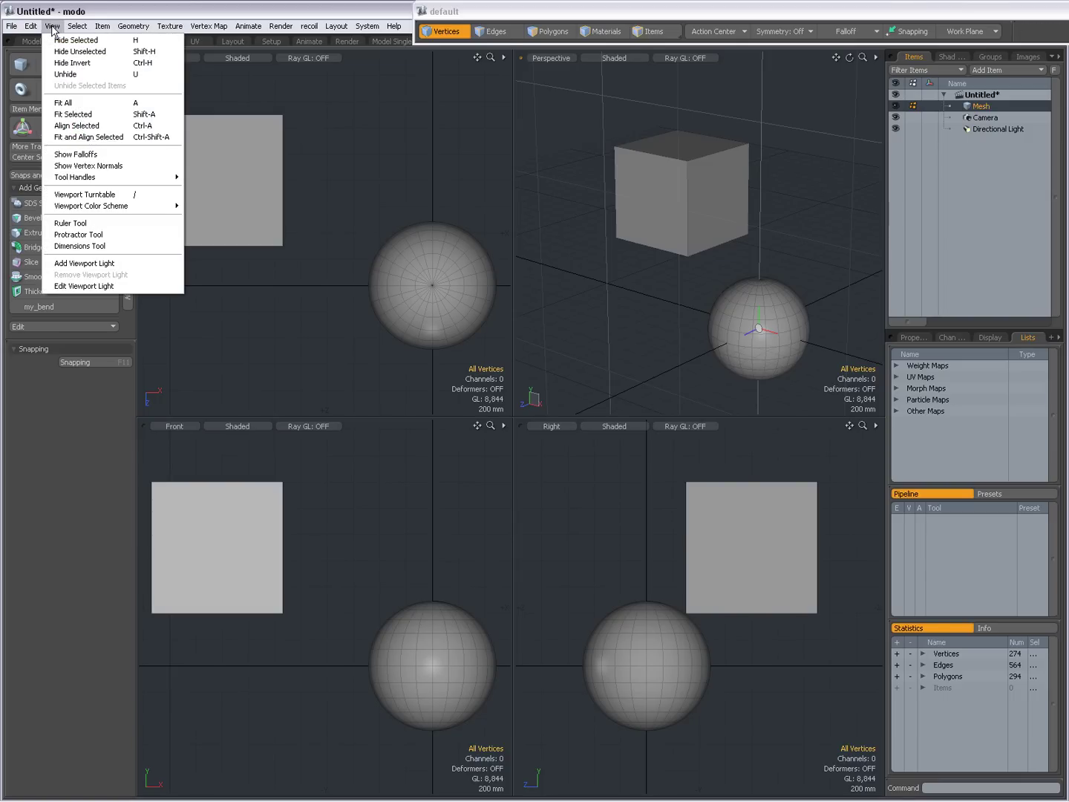
{"action": "left_click", "coordinate": [83, 285]}
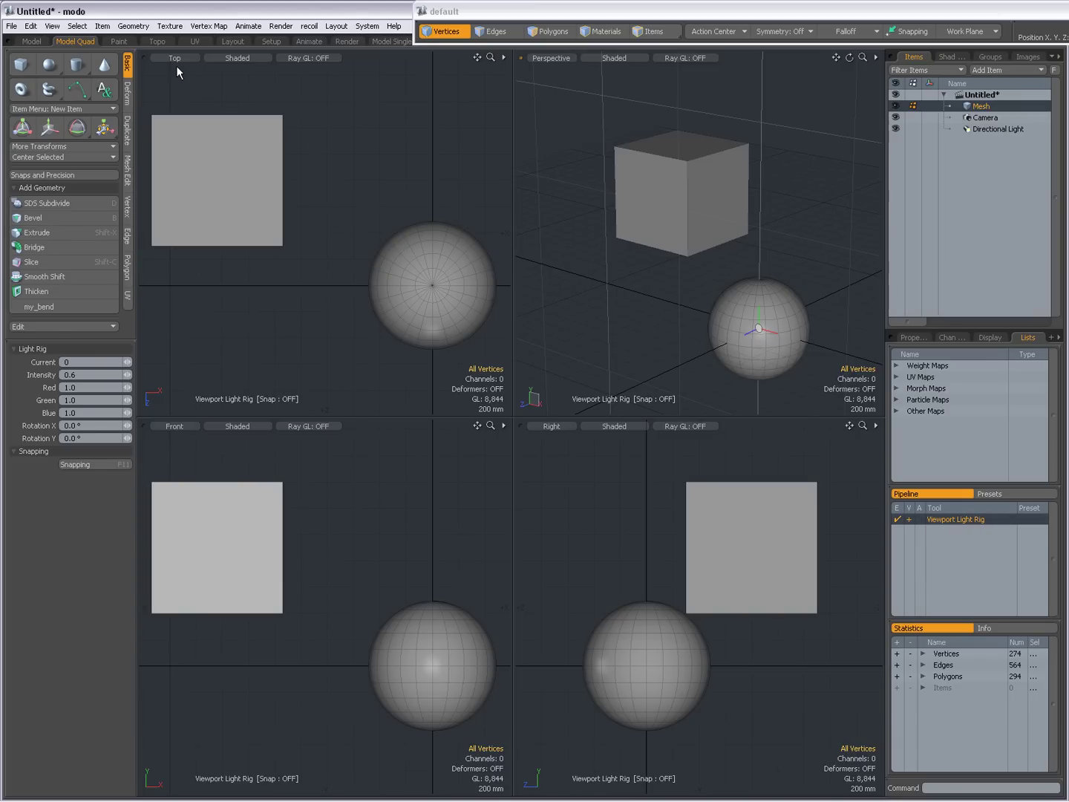
- Show the light rig's rotX/rotY rotation gauges in the Top viewport
{"action": "left_click", "coordinate": [321, 258]}
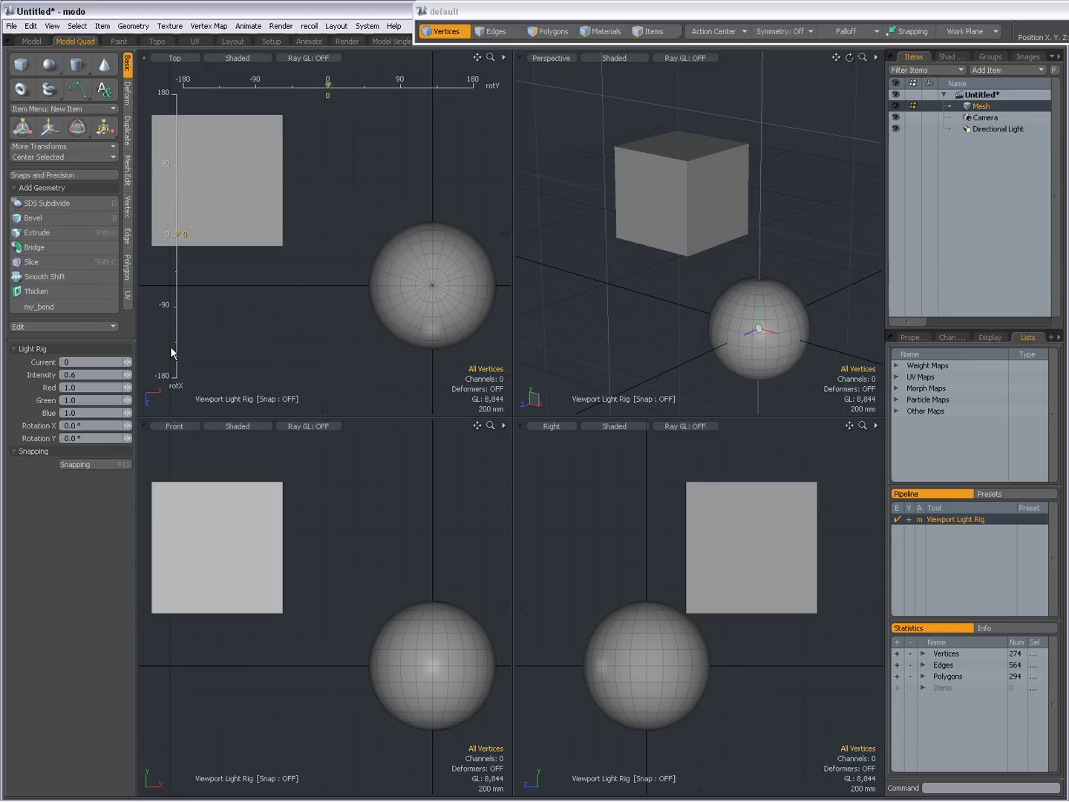
{"action": "left_click", "coordinate": [909, 519]}
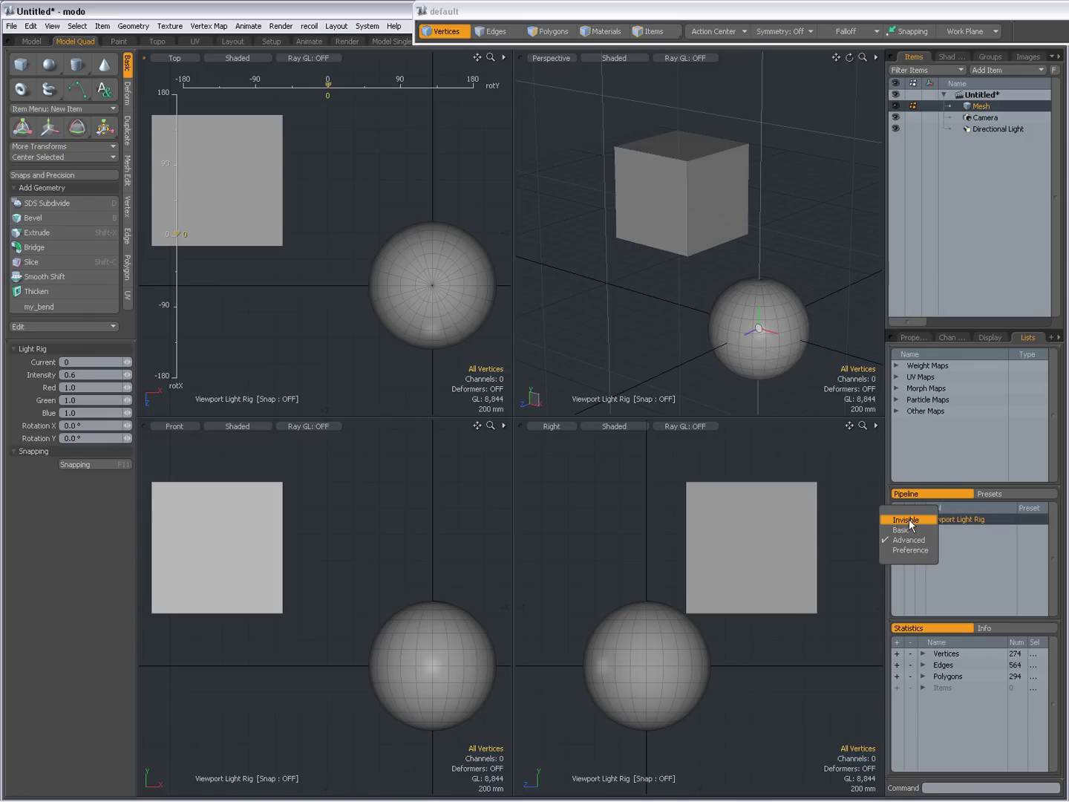
{"action": "left_click", "coordinate": [909, 519]}
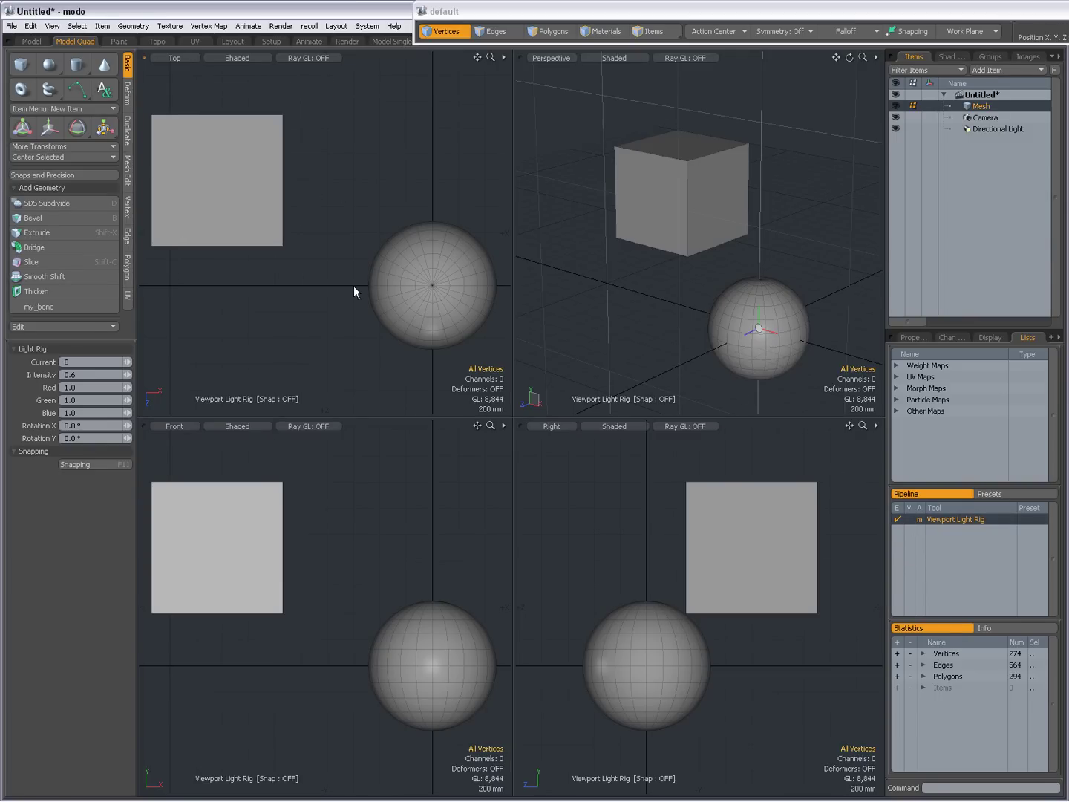
{"action": "left_click", "coordinate": [911, 519]}
{"action": "left_click", "coordinate": [915, 527]}
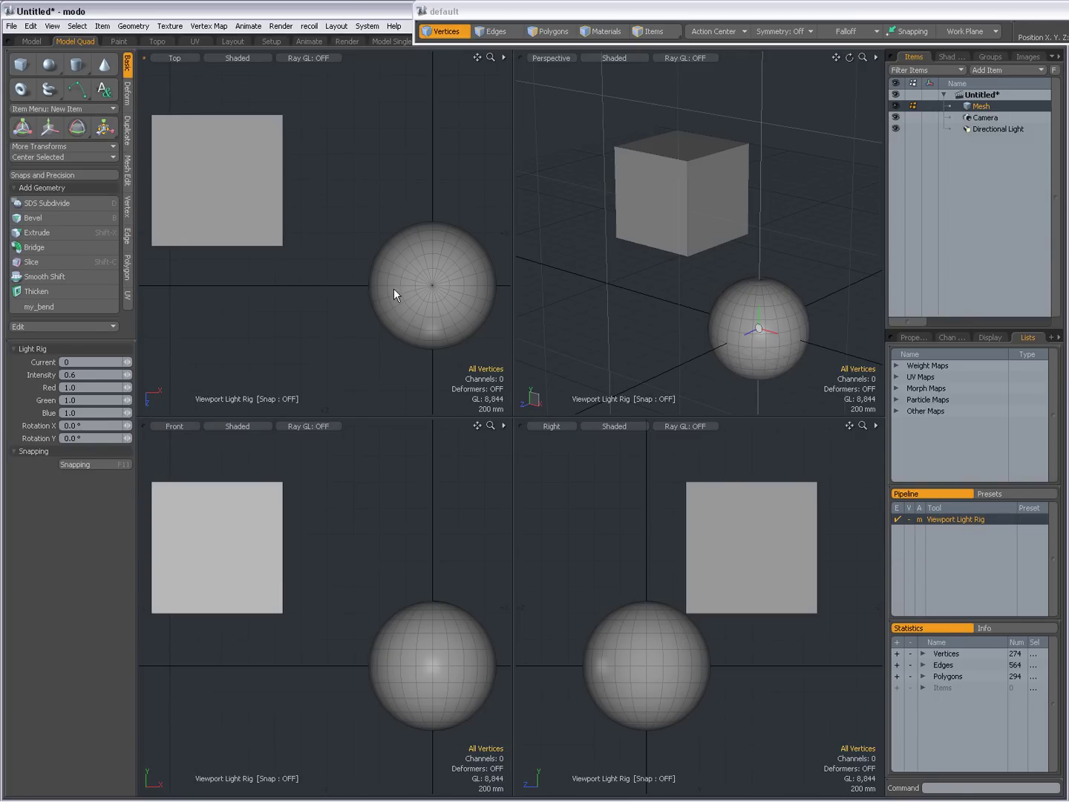
{"action": "left_click", "coordinate": [907, 517]}
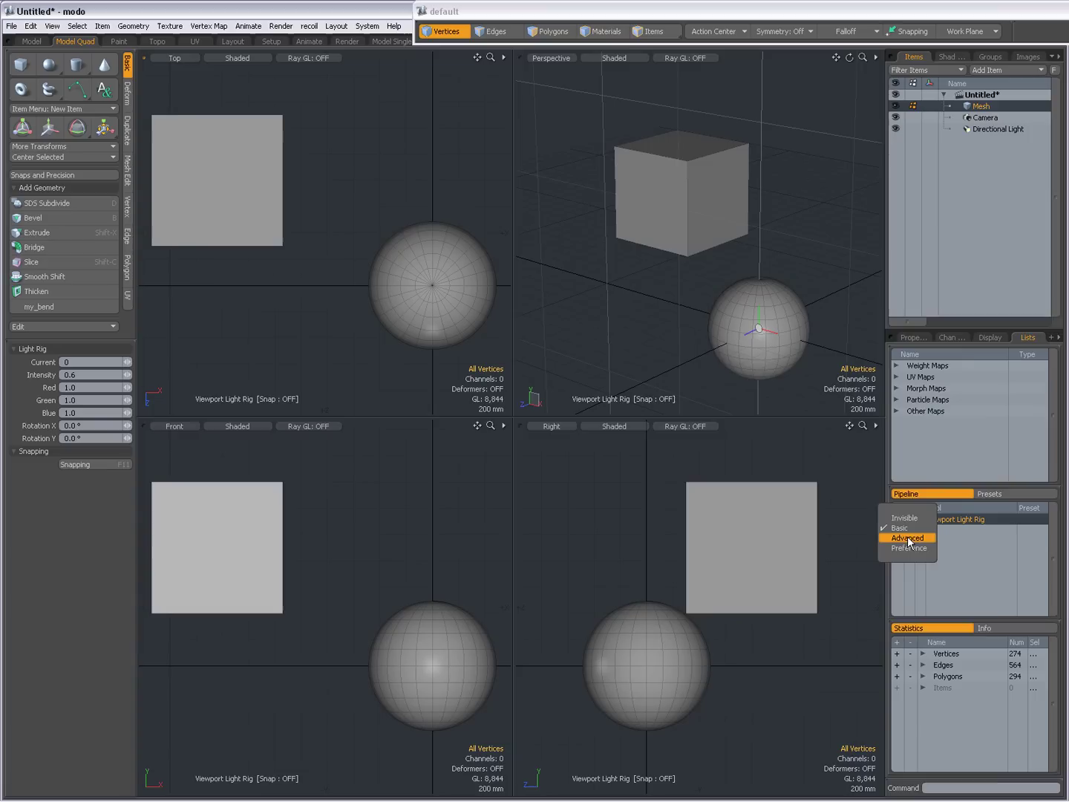
{"action": "left_click", "coordinate": [907, 540]}
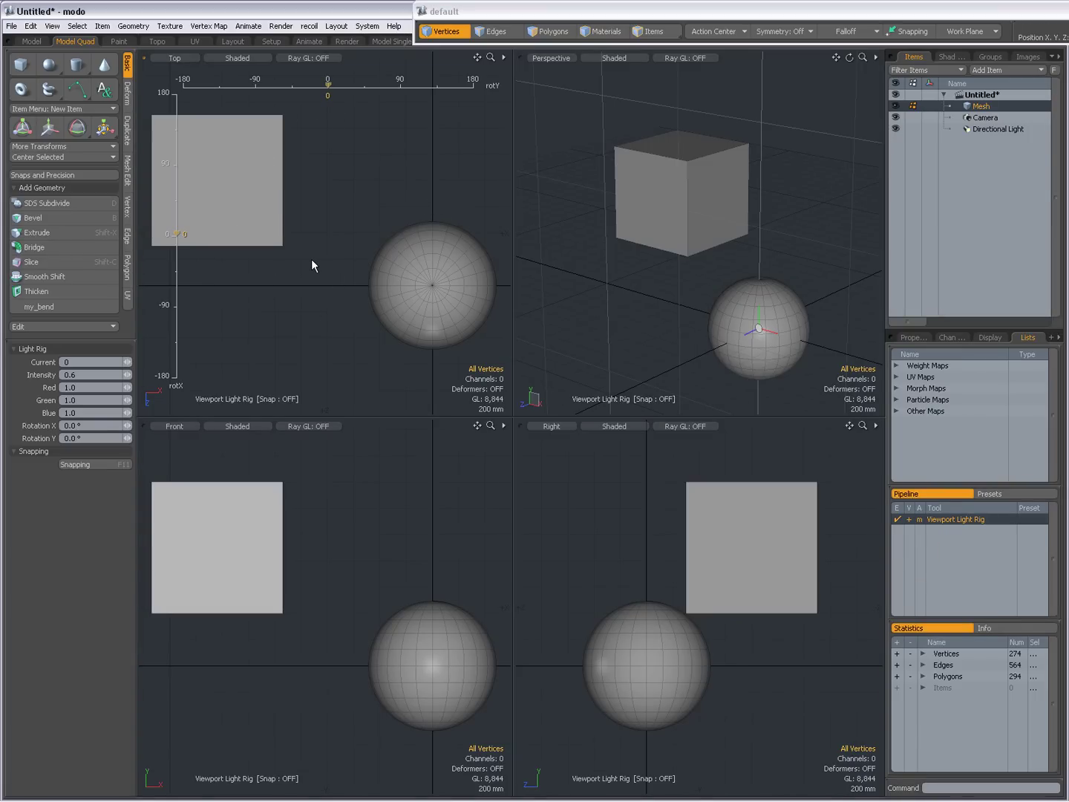
- Rotate the viewport light to X -34.3° and Y 62.6° to side-light the sphere
{"action": "mouse_move", "coordinate": [311, 258]}
{"action": "left_mouse_down"}
{"action": "mouse_move", "coordinate": [311, 207]}
{"action": "mouse_move", "coordinate": [327, 212]}
{"action": "mouse_move", "coordinate": [311, 207]}
{"action": "left_mouse_up"}
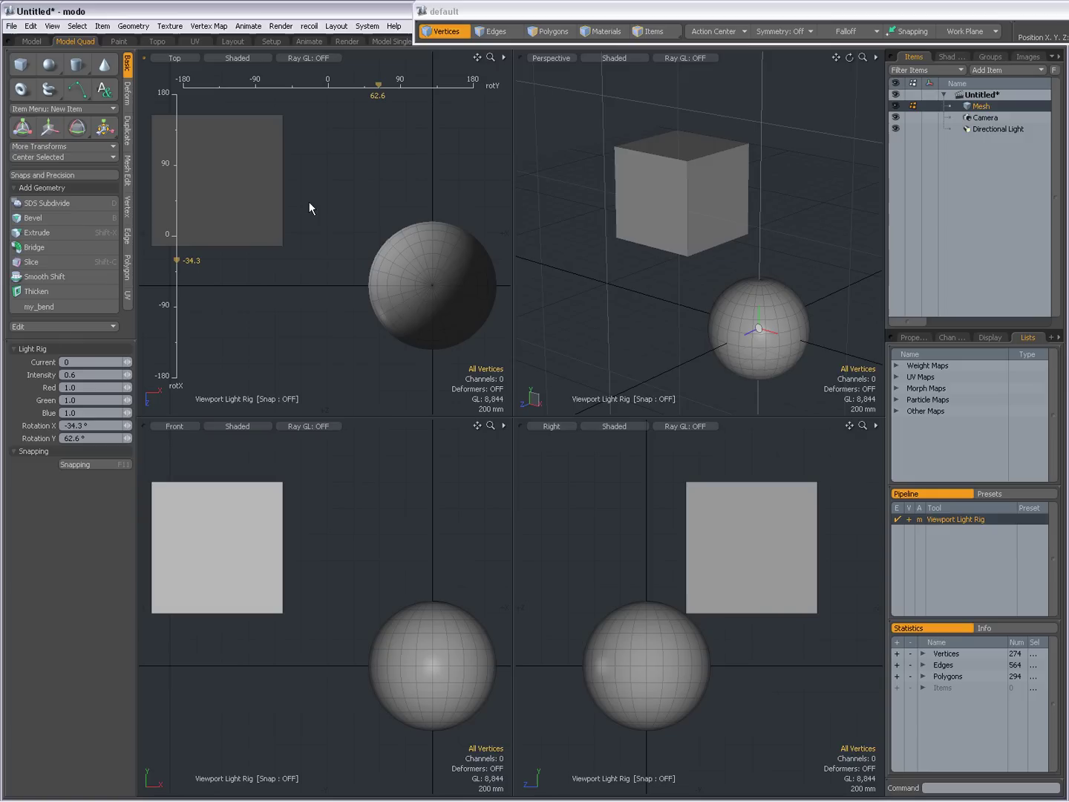
- Reset the light rig's Rotation X and Rotation Y to 0°
{"action": "left_click", "coordinate": [84, 428]}
{"action": "type", "text": "0"}
{"action": "key", "text": "Return"}
{"action": "left_click", "coordinate": [79, 438]}
{"action": "type", "text": "0"}
{"action": "key", "text": "Return"}
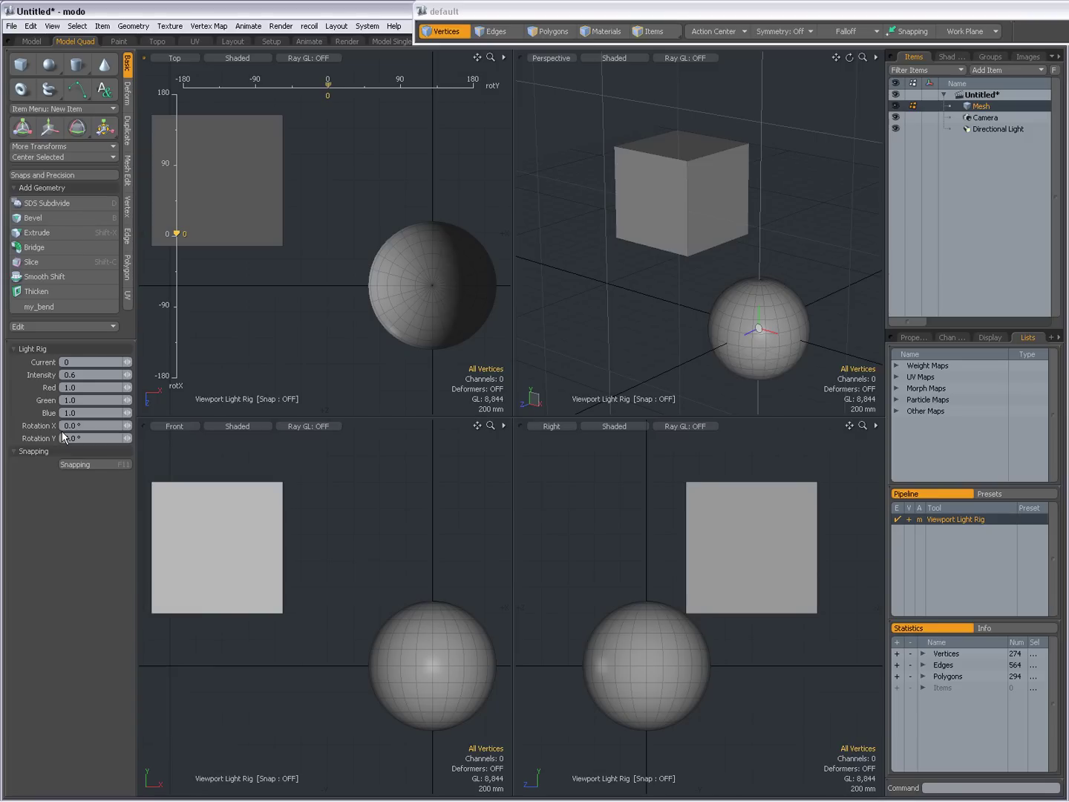
{"action": "left_click", "coordinate": [178, 235]}
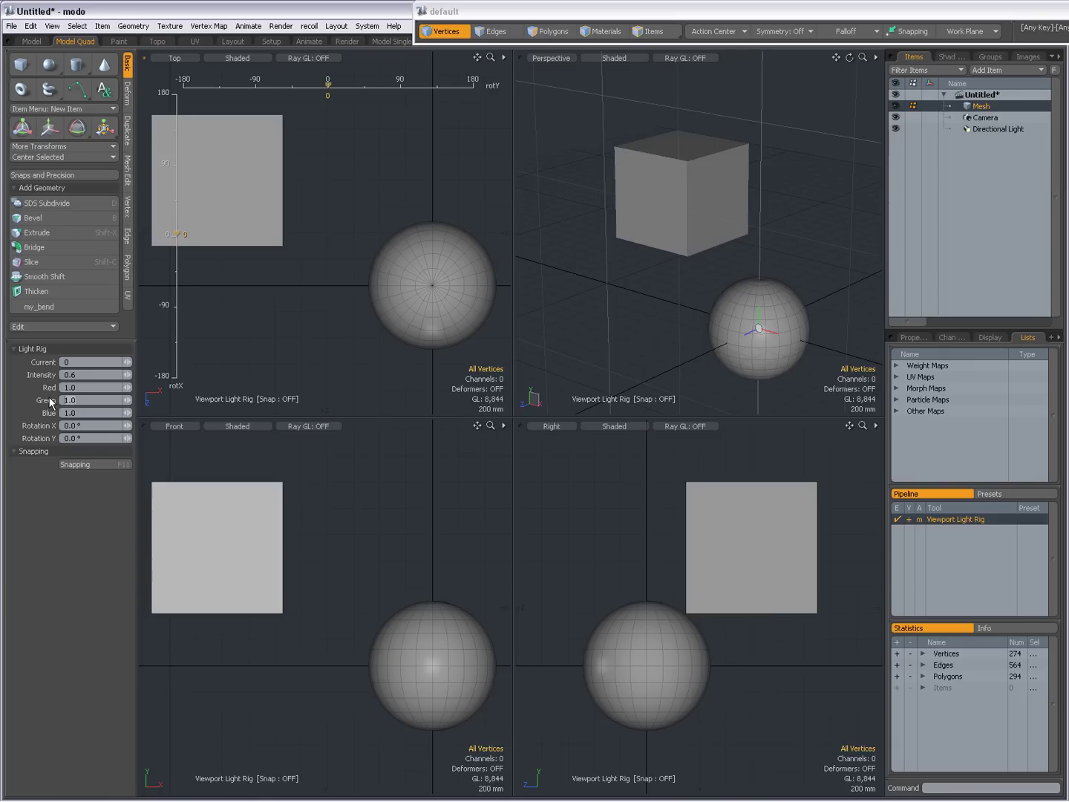
{"action": "left_click_drag", "start_coordinate": [50, 404], "coordinate": [43, 404]}
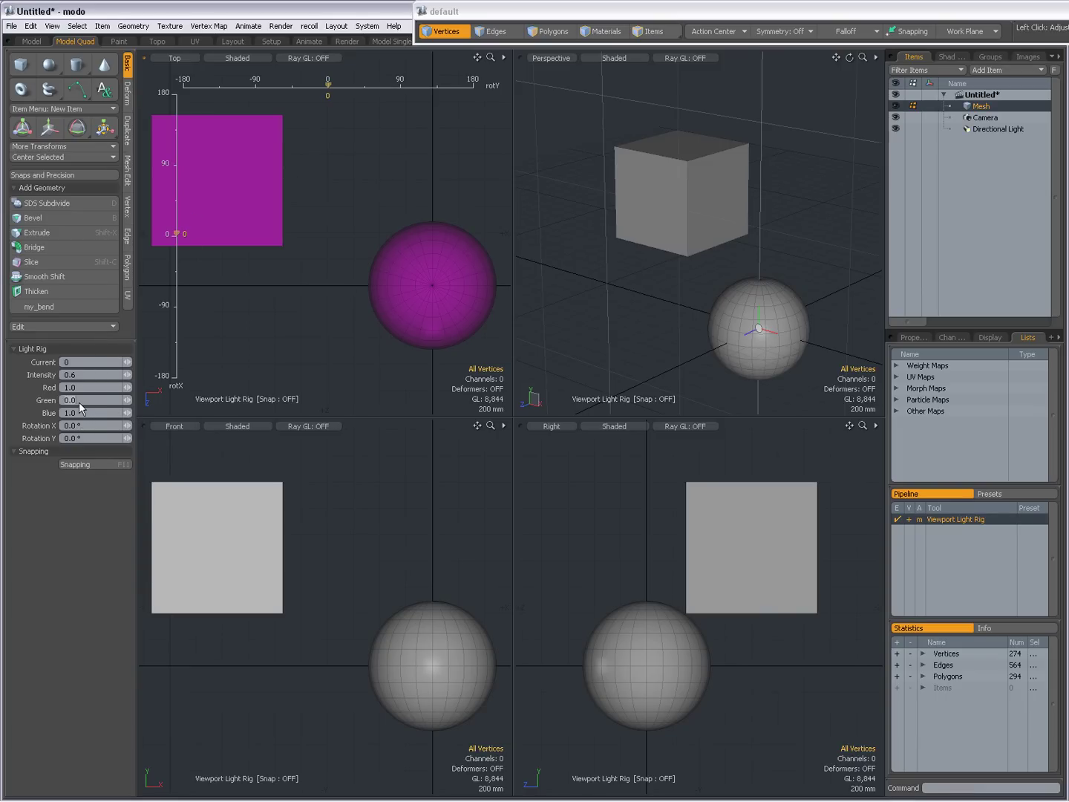
{"action": "type", "text": "1"}
{"action": "key", "text": "Return"}
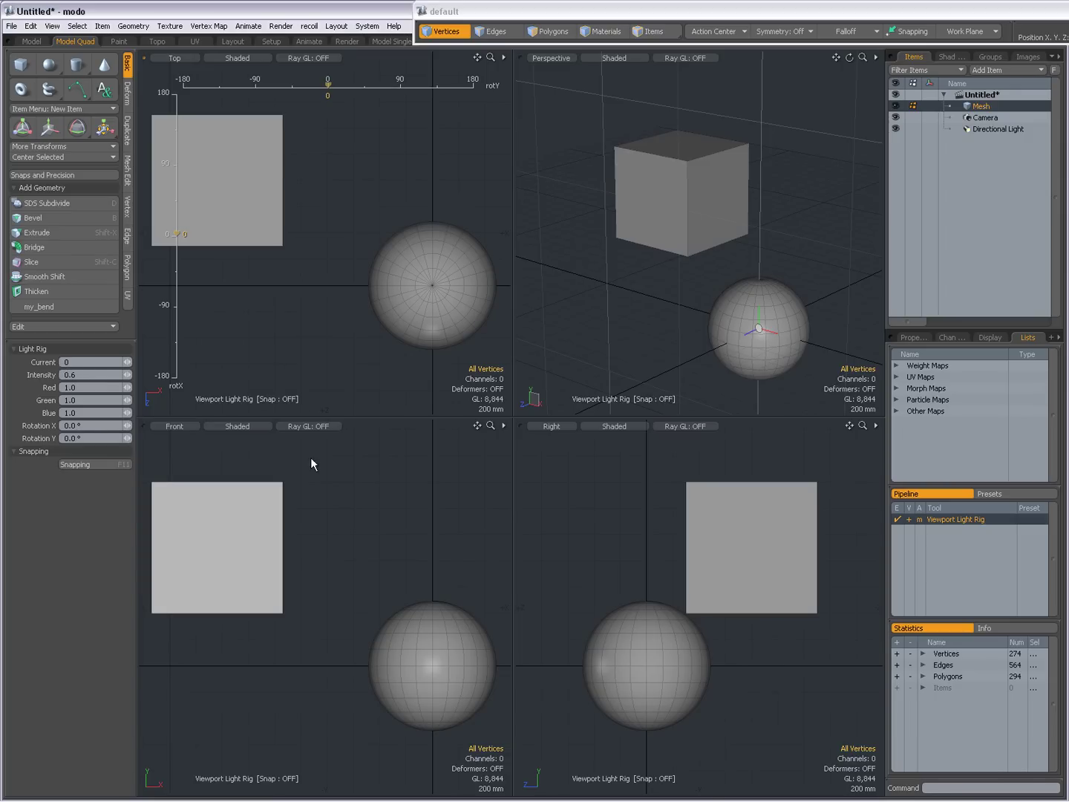
{"action": "left_click", "coordinate": [332, 495]}
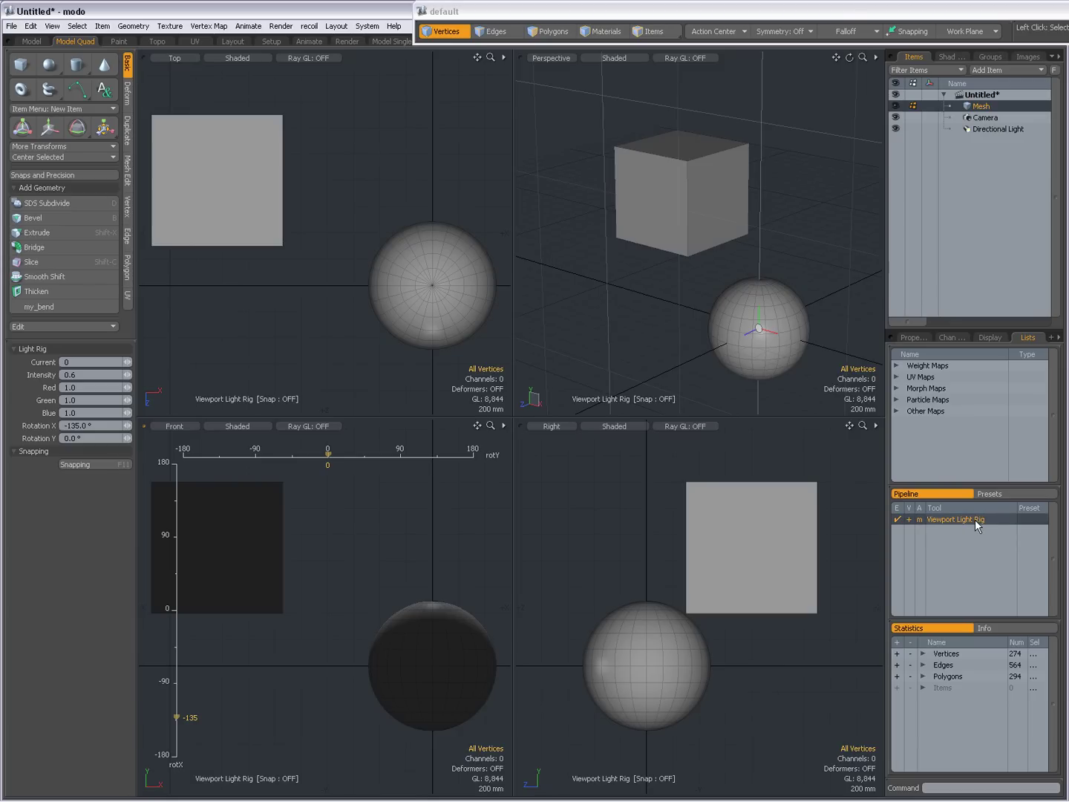
{"action": "left_click", "coordinate": [612, 556]}
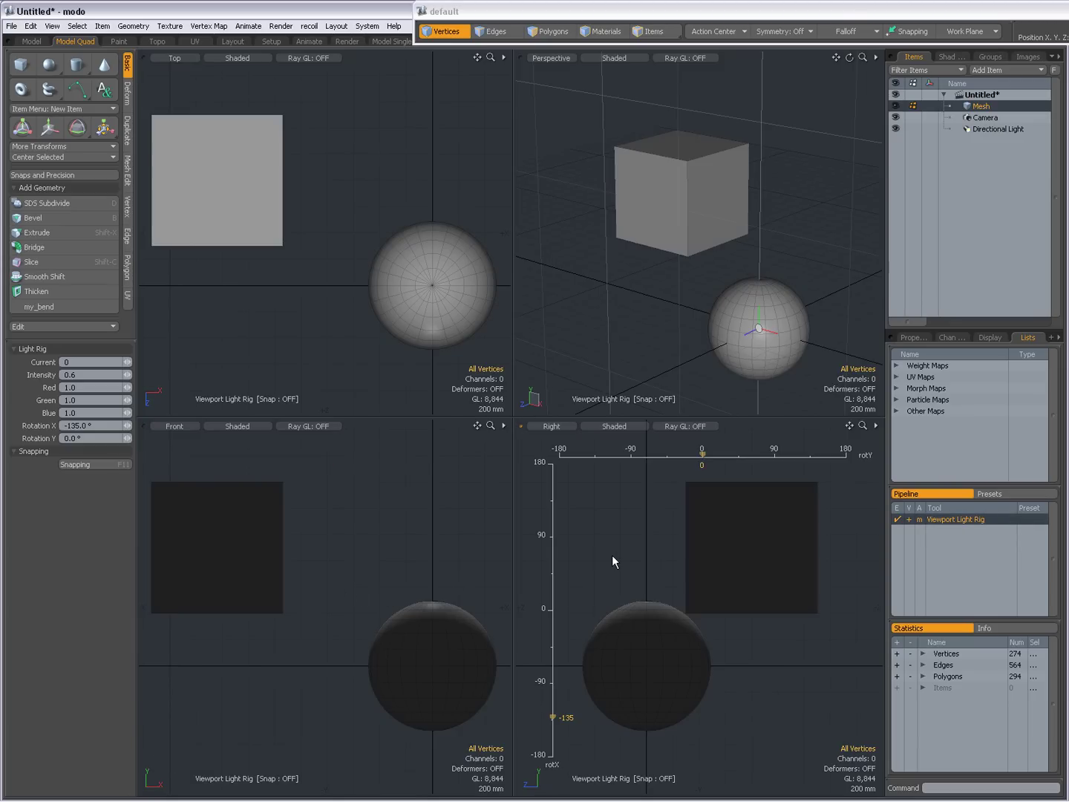
{"action": "left_click", "coordinate": [368, 539]}
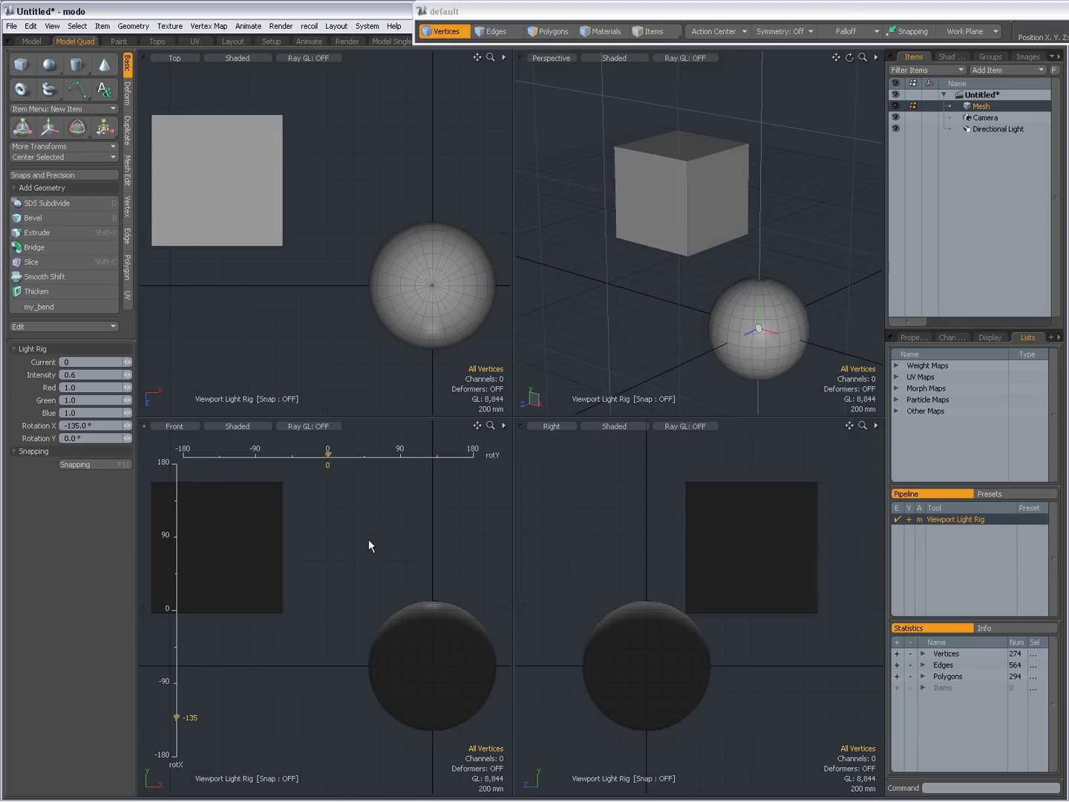
{"action": "left_click_drag", "start_coordinate": [176, 718], "coordinate": [174, 708]}
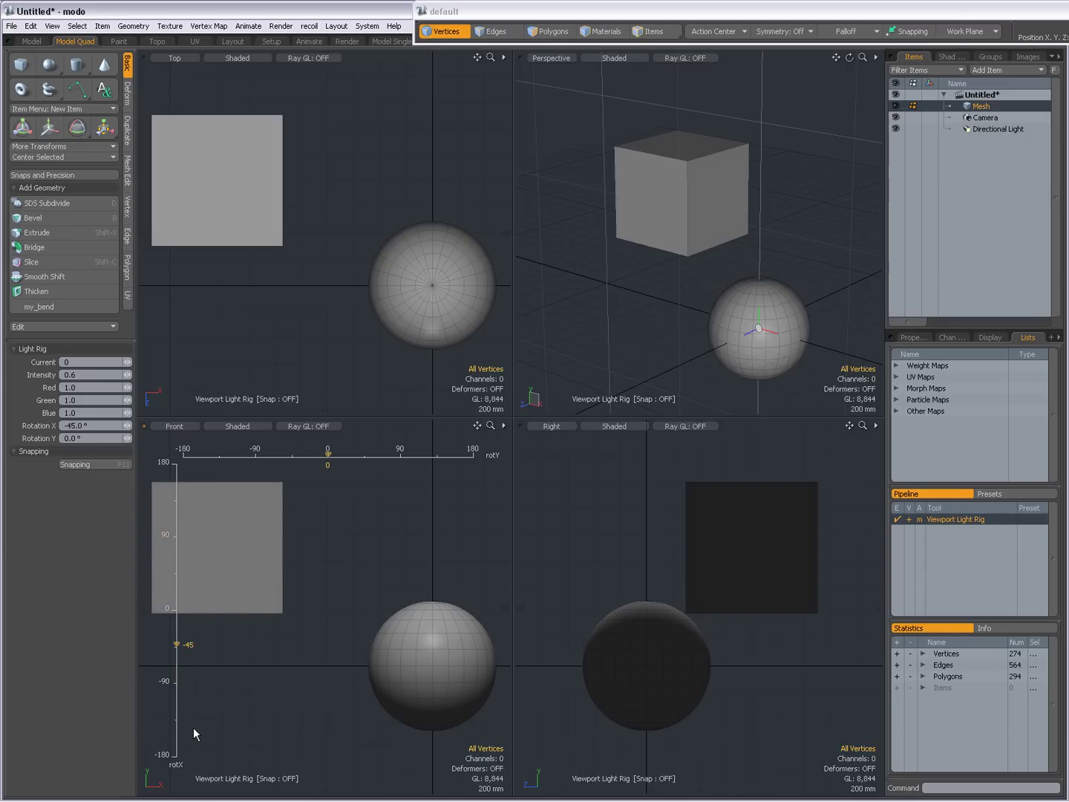
{"action": "left_click_drag", "start_coordinate": [181, 646], "coordinate": [176, 650]}
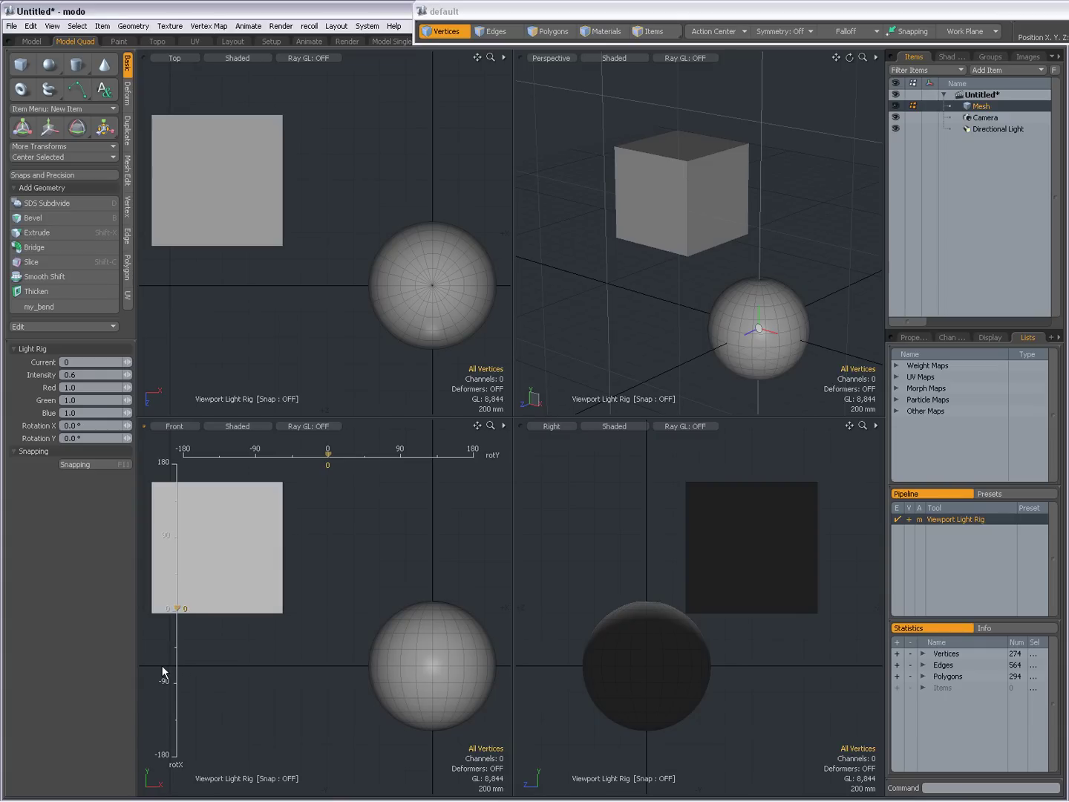
{"action": "mouse_move", "coordinate": [585, 540]}
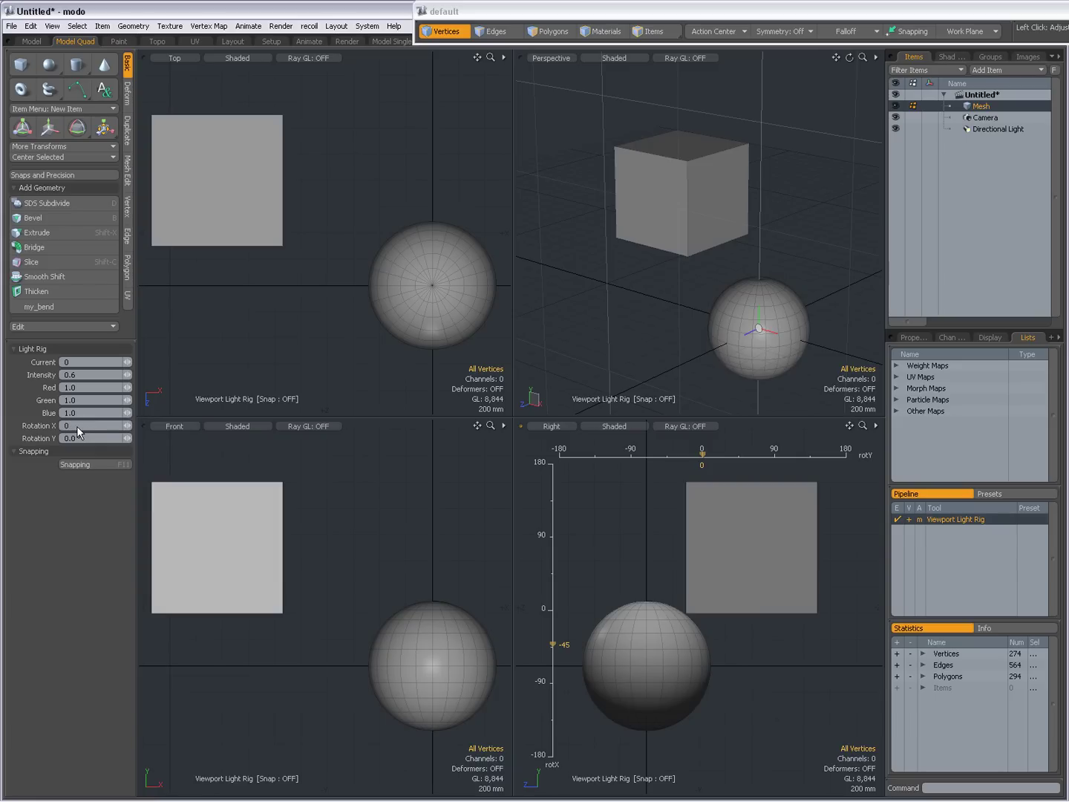
{"action": "key", "text": "Return"}
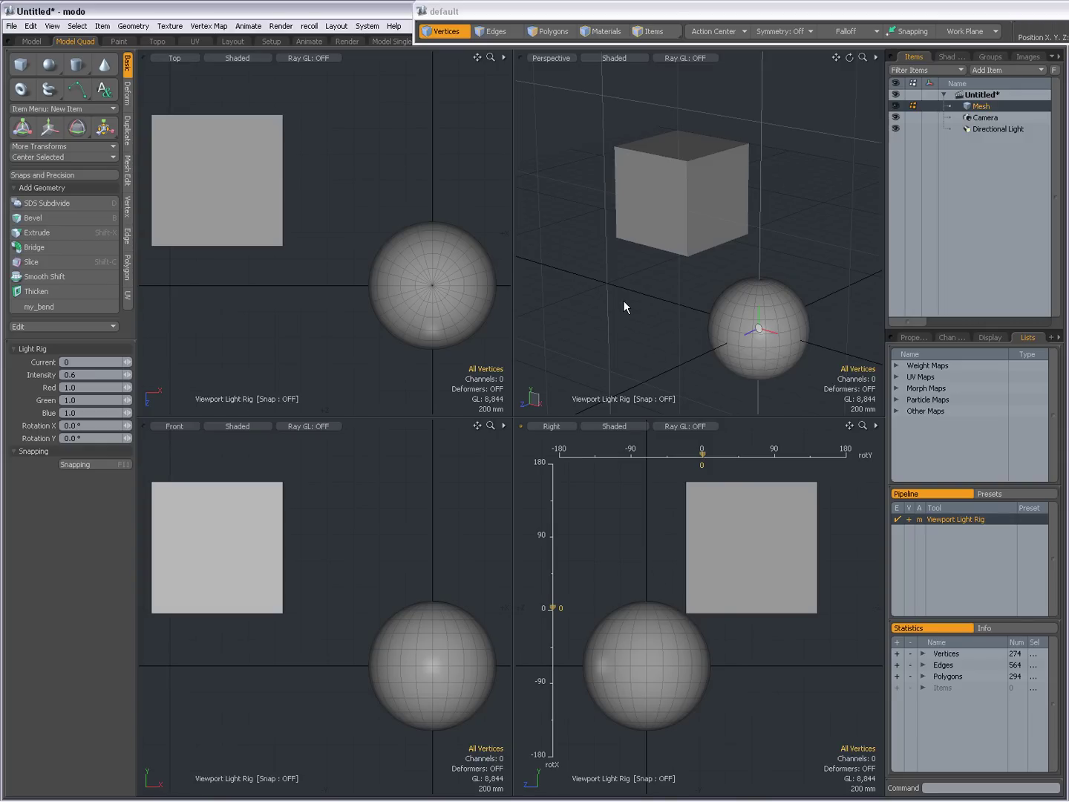
- Orbit the Perspective view until the cube faces forward beside the sphere
{"action": "mouse_move", "coordinate": [622, 300]}
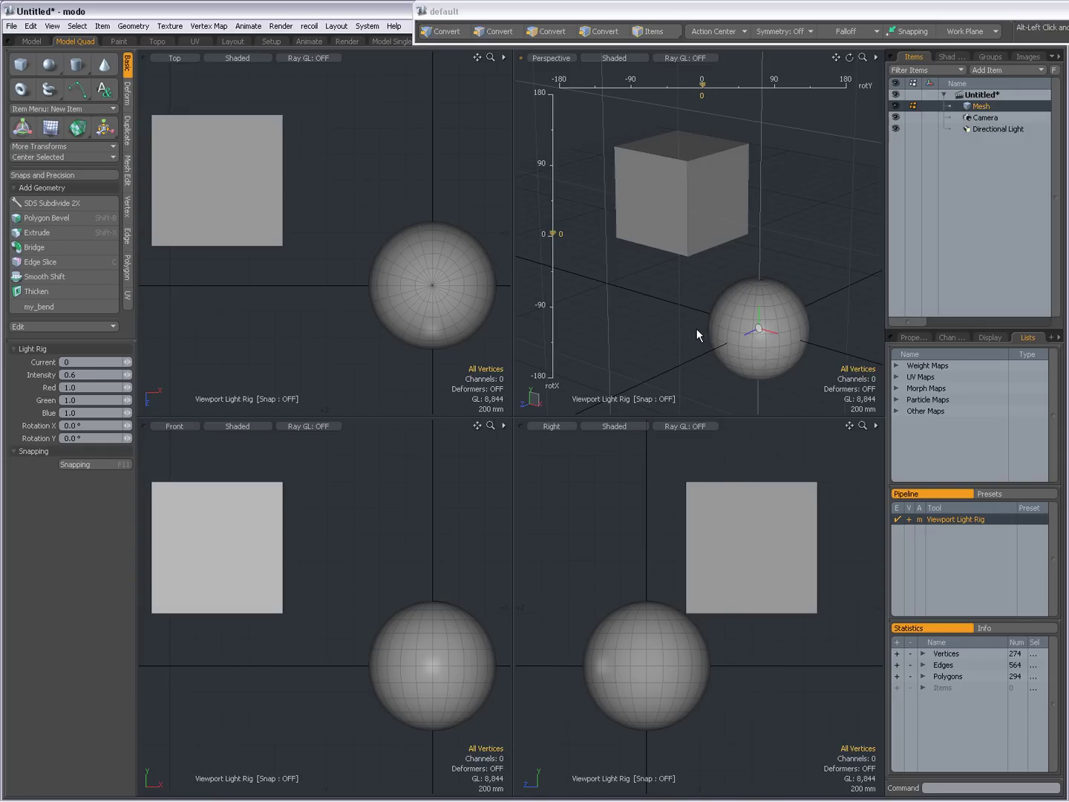
{"action": "left_click_drag", "start_coordinate": [698, 329], "coordinate": [745, 270], "text": "alt"}
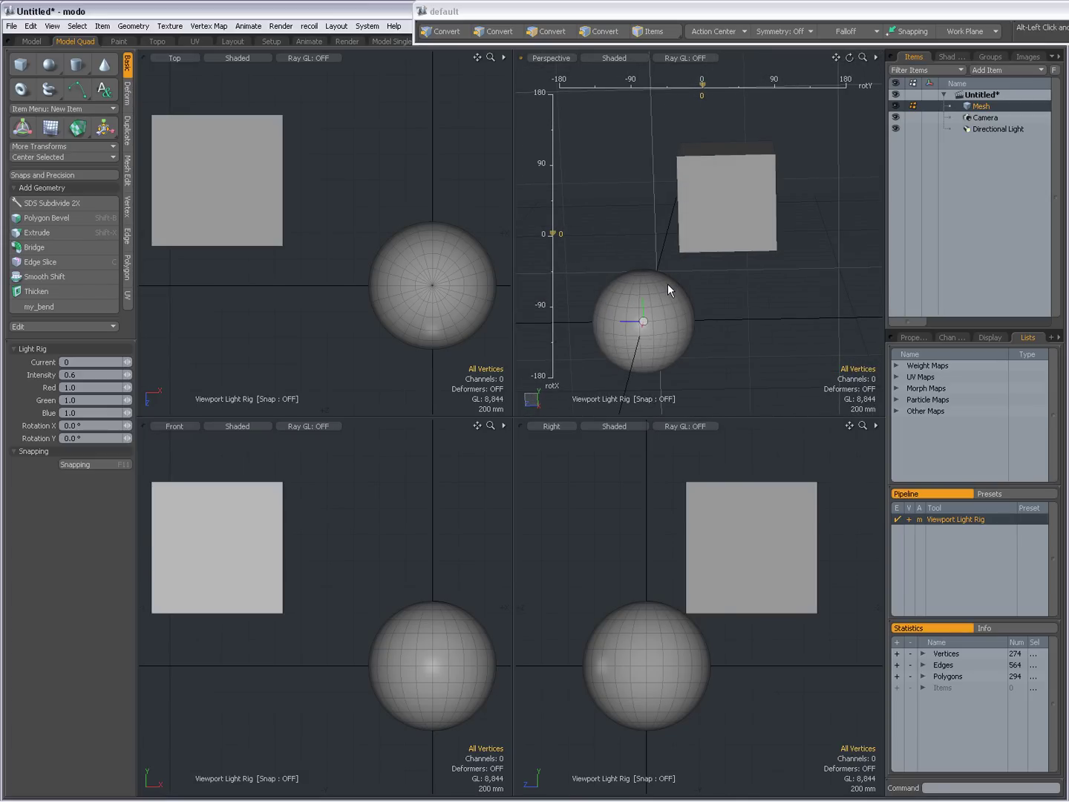
{"action": "left_click_drag", "start_coordinate": [668, 284], "coordinate": [718, 274], "text": "alt"}
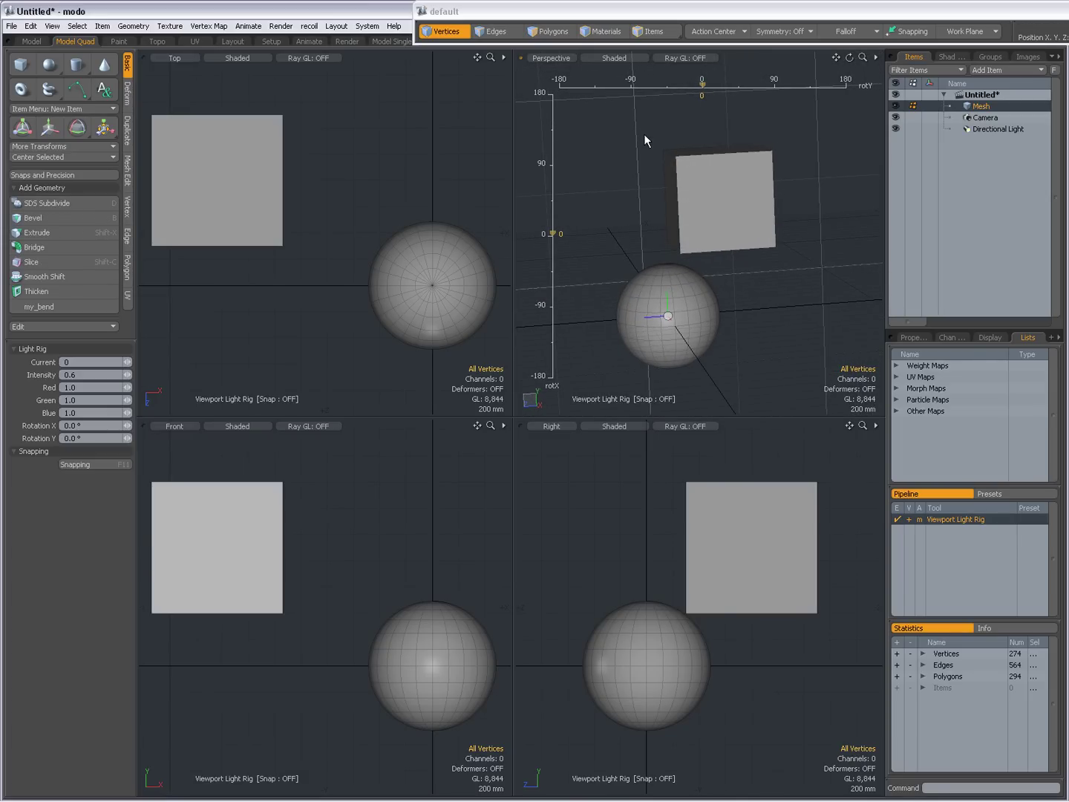
{"action": "left_click_drag", "start_coordinate": [702, 266], "coordinate": [734, 266], "text": "alt"}
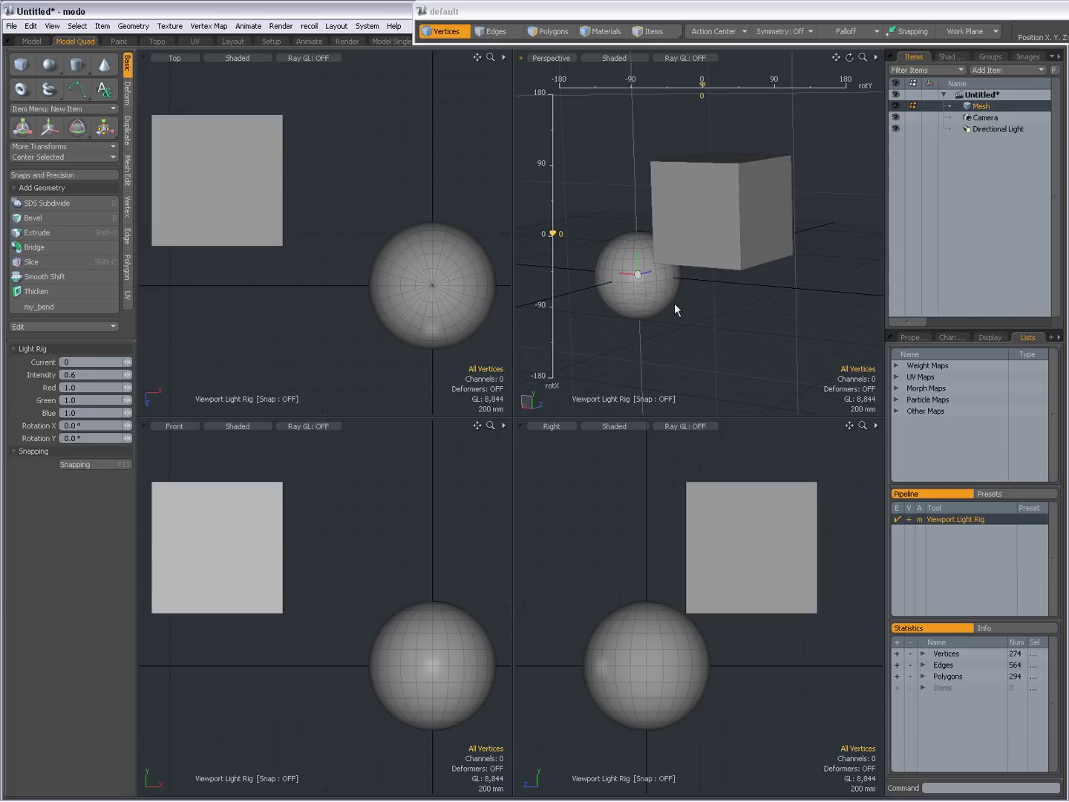
- Drop the light rig tool and tilt the Perspective view slightly
{"action": "key", "text": "space"}
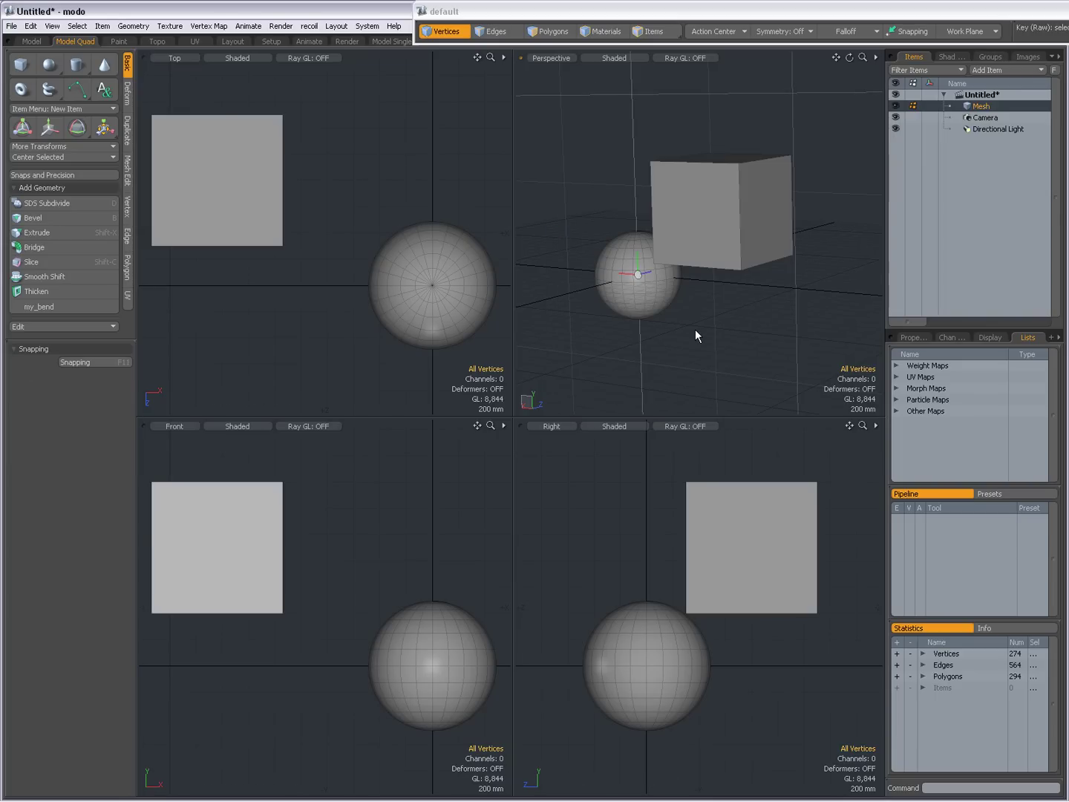
{"action": "left_click_drag", "start_coordinate": [738, 242], "coordinate": [672, 271], "text": "alt"}
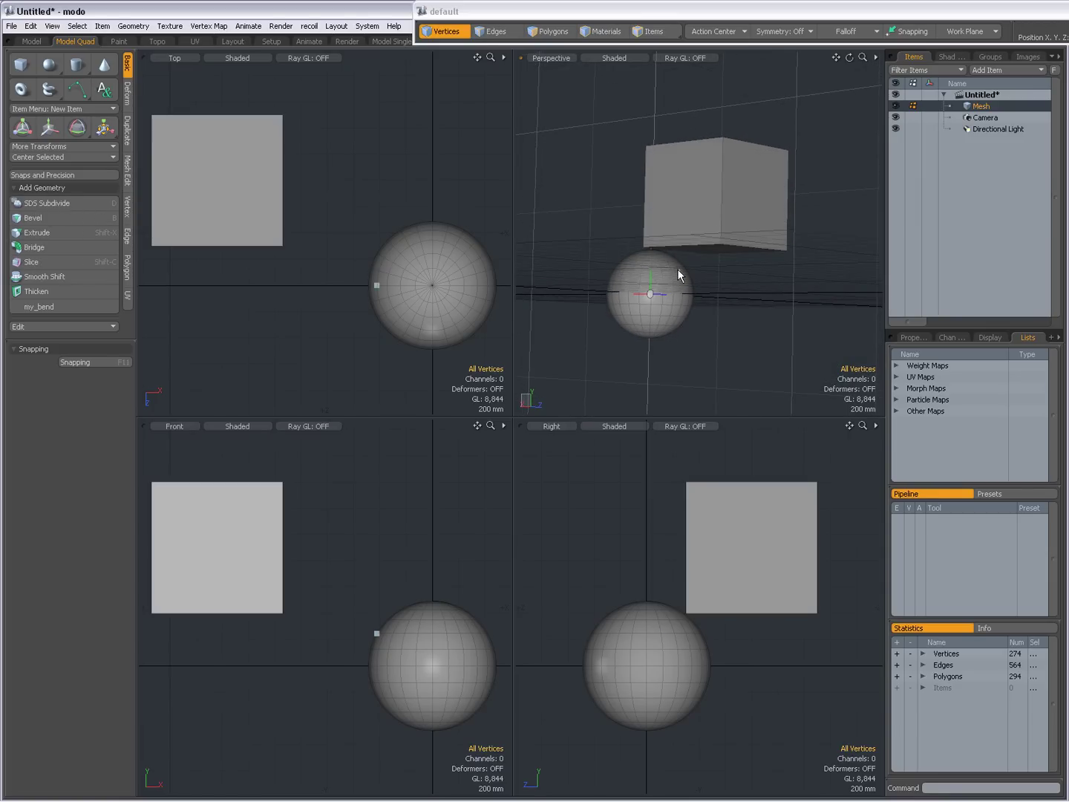
{"action": "left_click", "coordinate": [51, 28]}
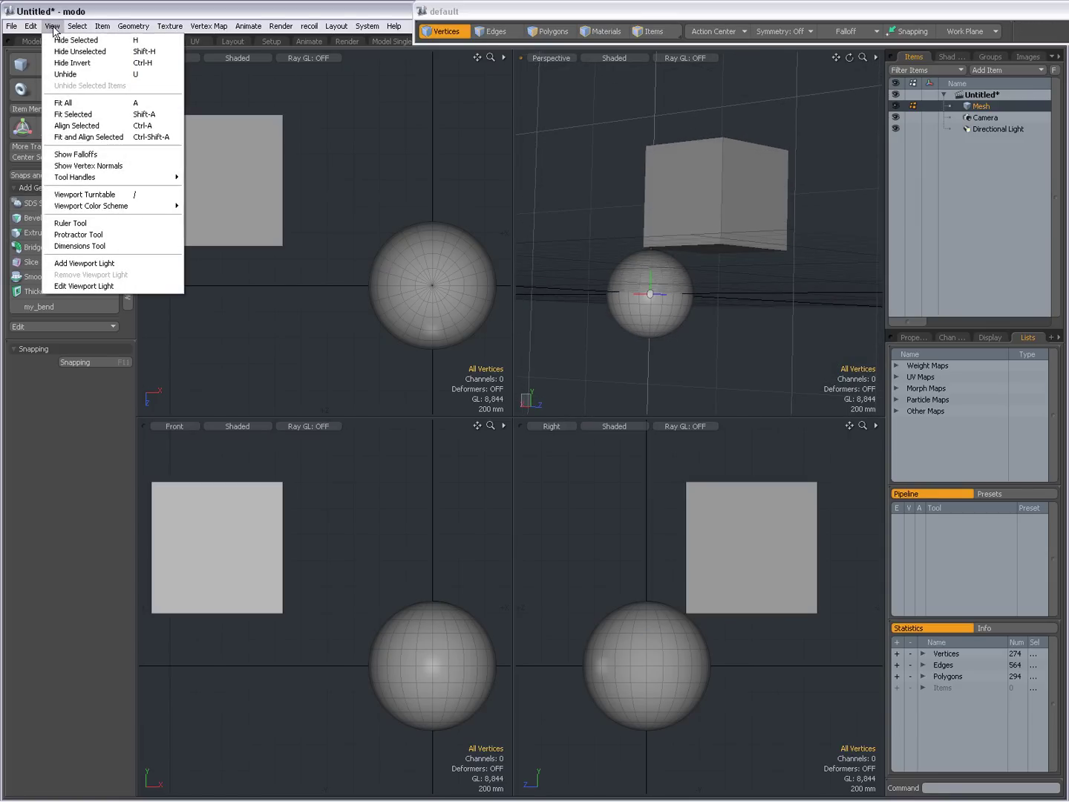
- Add a second viewport light and orbit the Perspective view to a new angle
{"action": "left_click", "coordinate": [70, 264]}
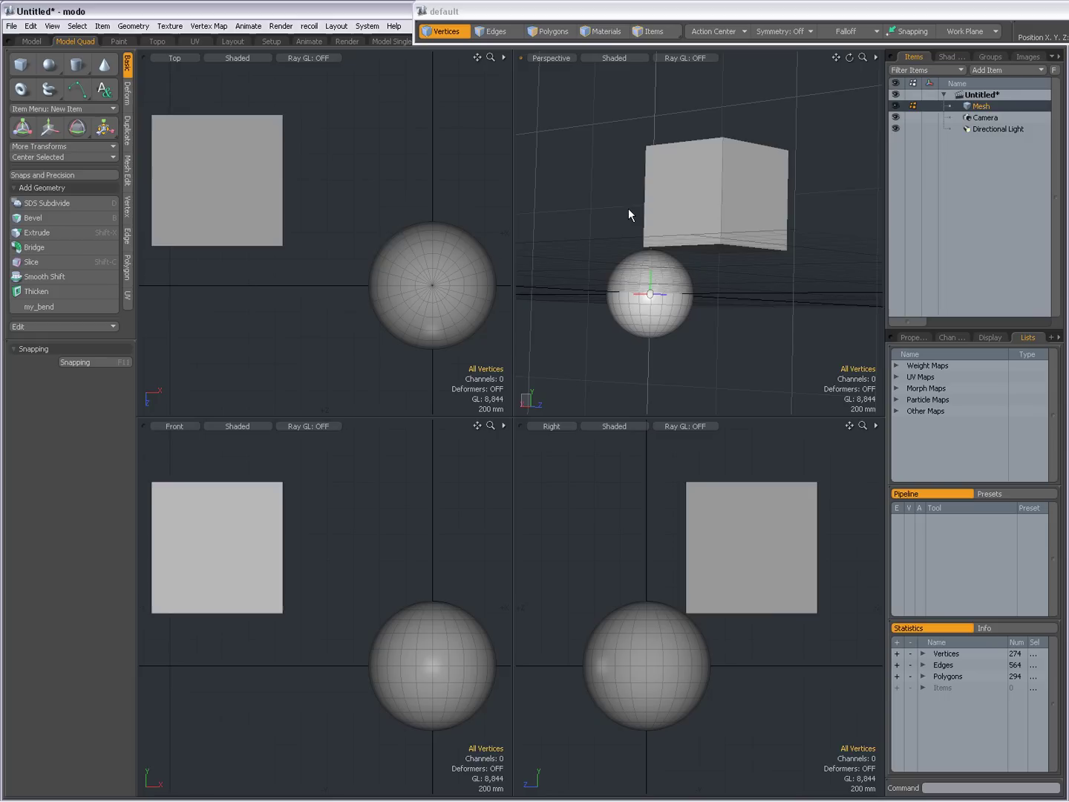
{"action": "left_click_drag", "start_coordinate": [639, 231], "coordinate": [536, 217], "text": "alt"}
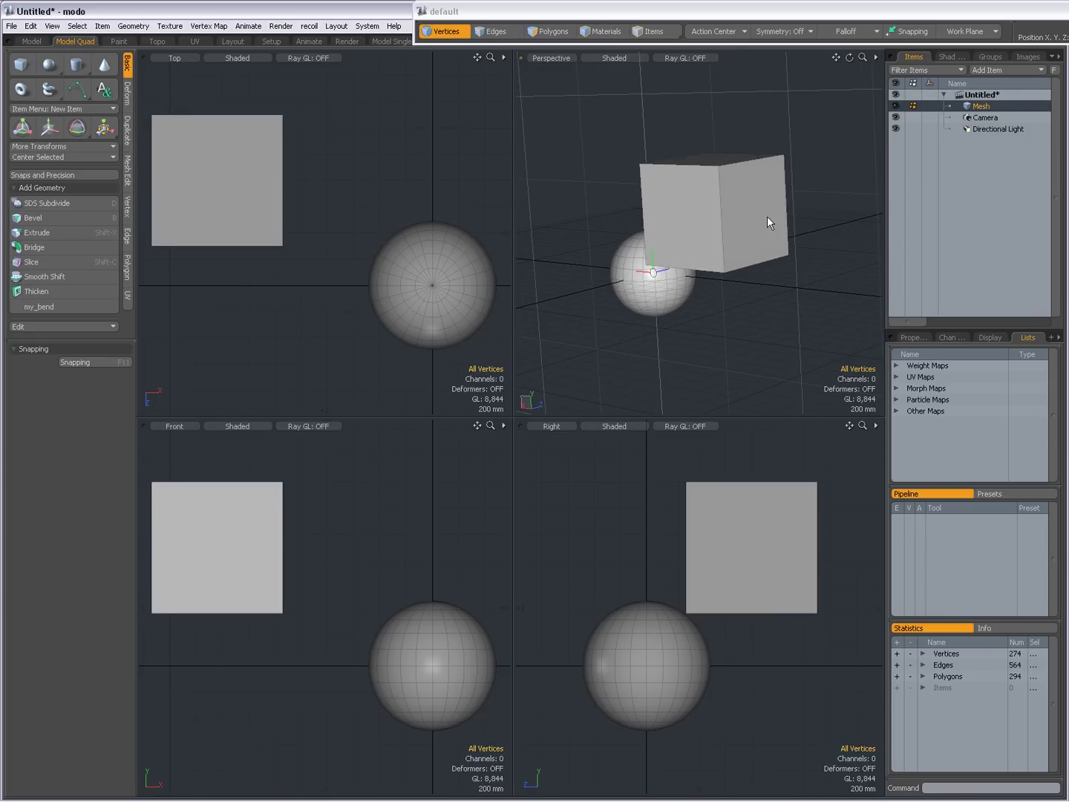
- Edit viewport light 1 (Current 1, Intensity 0.3) and show its rotation guides in Perspective
{"action": "left_click", "coordinate": [52, 27]}
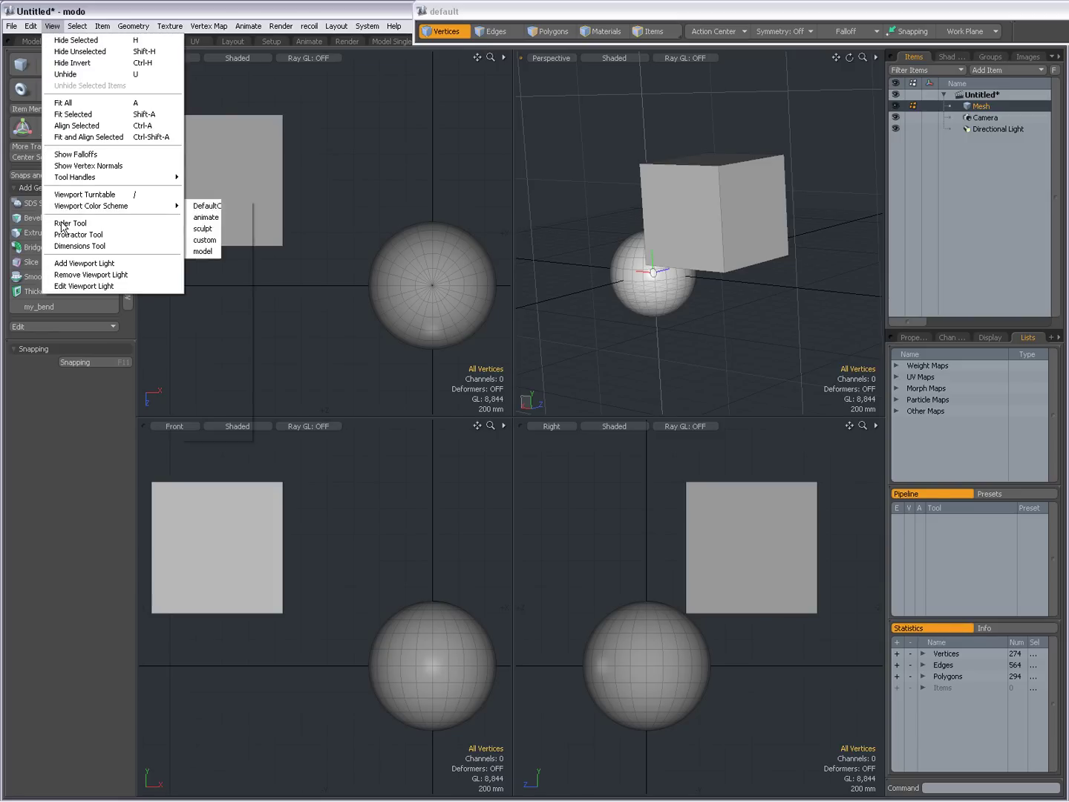
{"action": "left_click", "coordinate": [76, 288]}
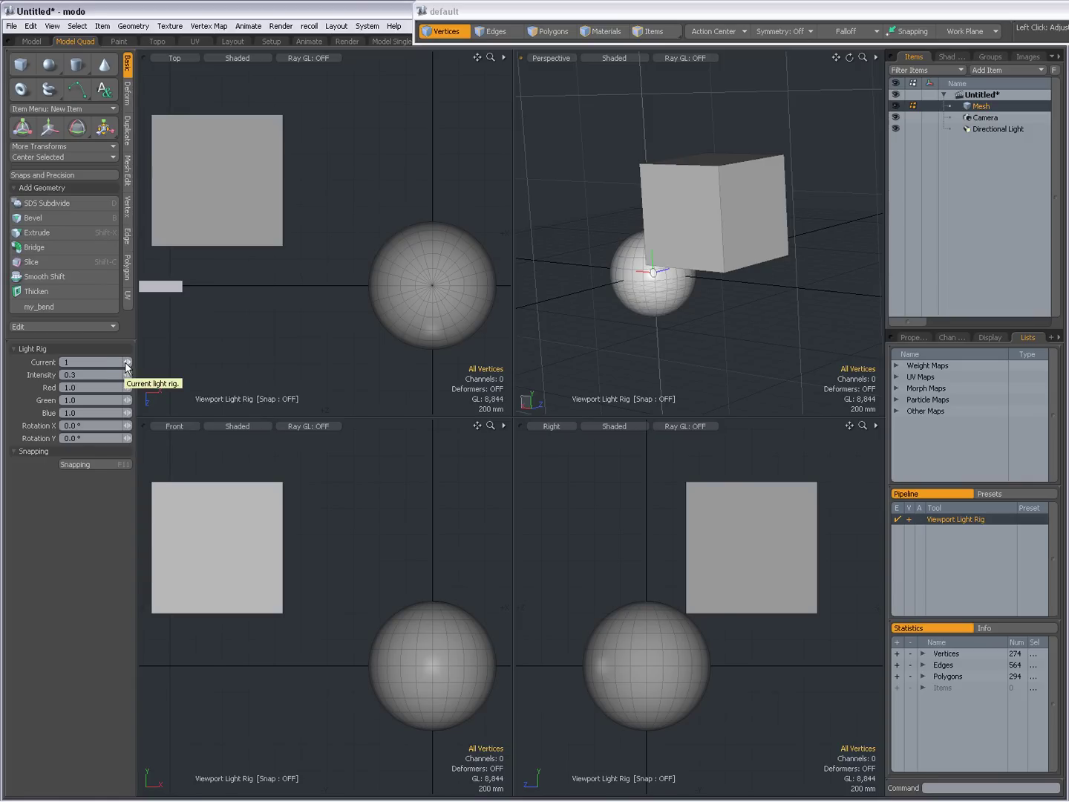
{"action": "left_click", "coordinate": [125, 362]}
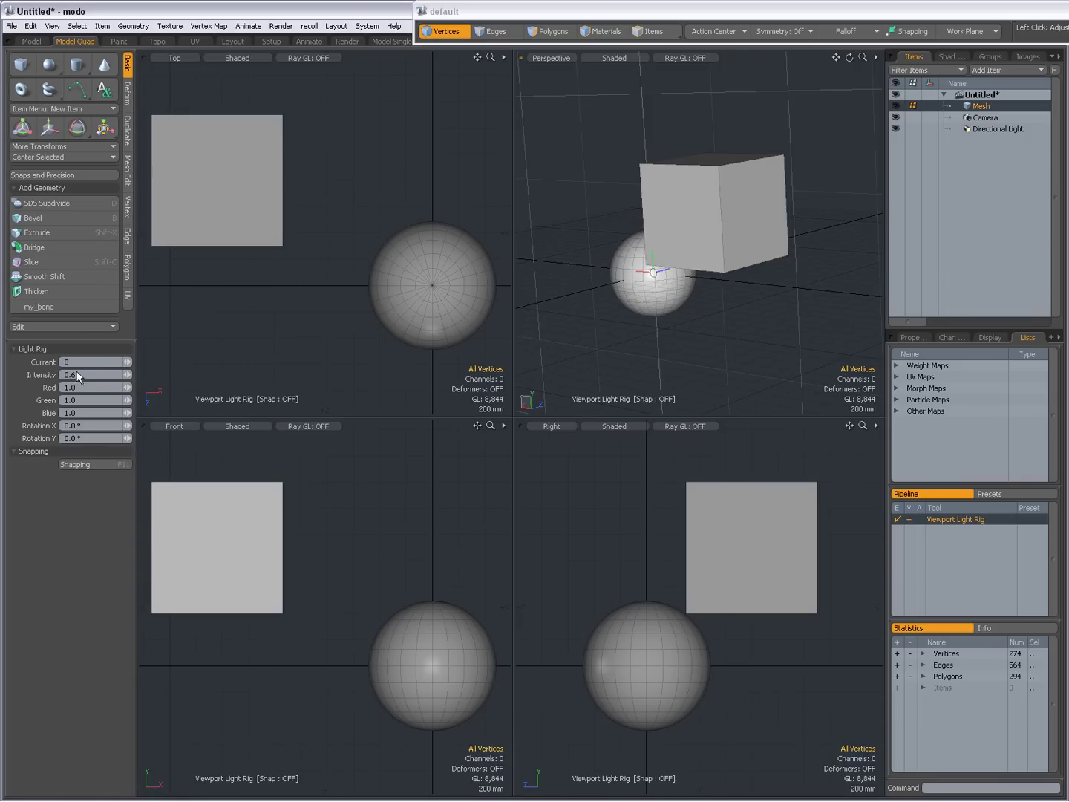
{"action": "left_click", "coordinate": [130, 364]}
{"action": "key", "text": "Return"}
{"action": "left_click", "coordinate": [587, 307]}
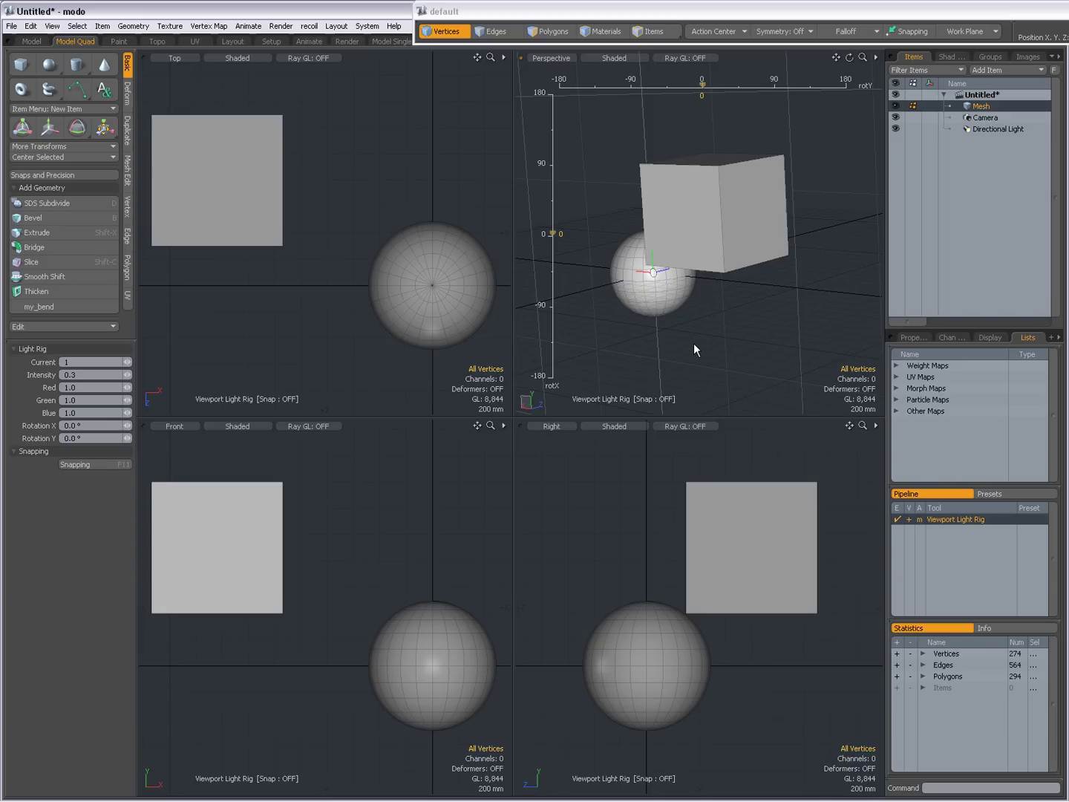
- Set light 1 to Intensity 0.7 and Green 0, aimed at X -80.1°, Y 173.4°
{"action": "left_click_drag", "start_coordinate": [716, 340], "coordinate": [716, 341]}
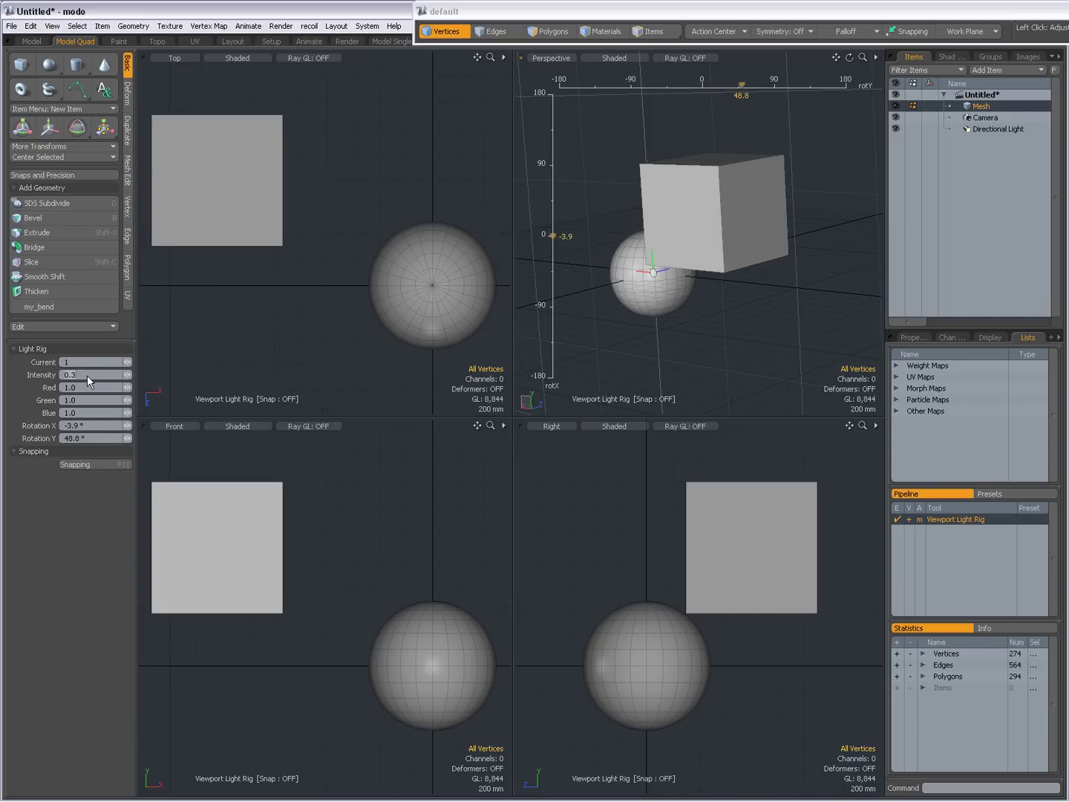
{"action": "left_click", "coordinate": [87, 375]}
{"action": "type", "text": "0.7"}
{"action": "key", "text": "Return"}
{"action": "left_click", "coordinate": [79, 399]}
{"action": "type", "text": "0"}
{"action": "key", "text": "Return"}
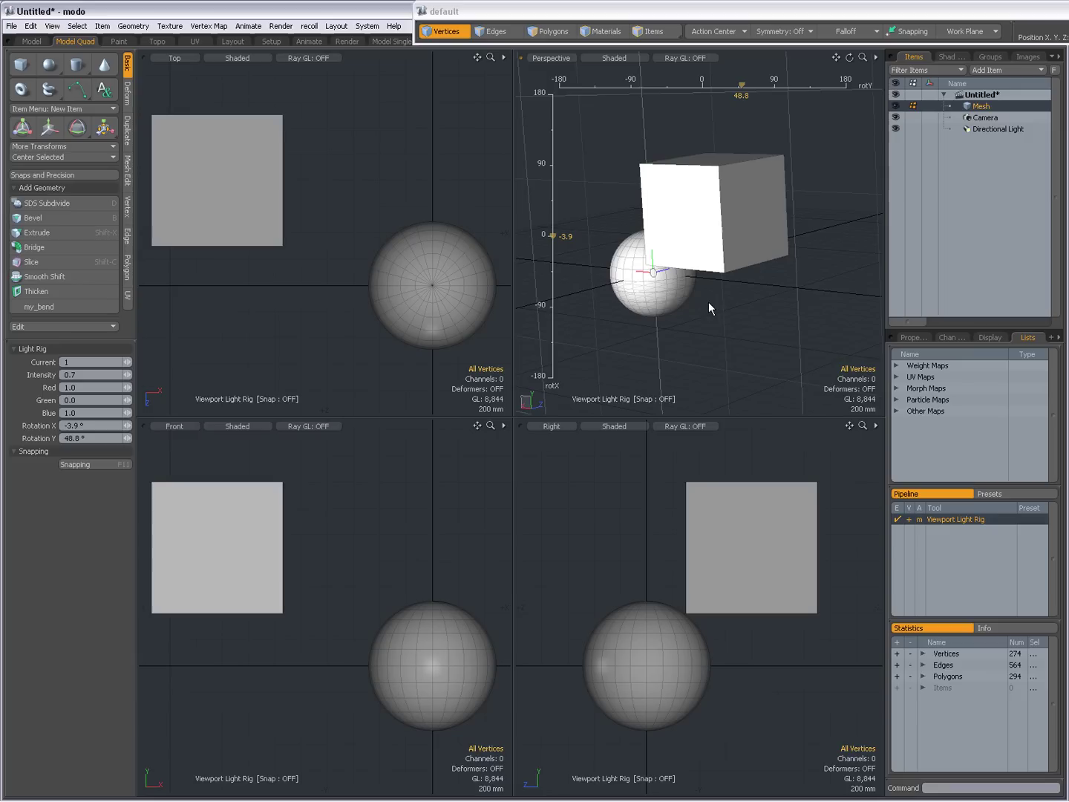
{"action": "mouse_move", "coordinate": [706, 305]}
{"action": "left_mouse_down"}
{"action": "mouse_move", "coordinate": [707, 338]}
{"action": "mouse_move", "coordinate": [698, 323]}
{"action": "mouse_move", "coordinate": [724, 320]}
{"action": "mouse_move", "coordinate": [717, 326]}
{"action": "mouse_move", "coordinate": [747, 338]}
{"action": "mouse_move", "coordinate": [603, 294]}
{"action": "mouse_move", "coordinate": [554, 271]}
{"action": "mouse_move", "coordinate": [553, 259]}
{"action": "mouse_move", "coordinate": [556, 280]}
{"action": "mouse_move", "coordinate": [552, 269]}
{"action": "left_mouse_up"}
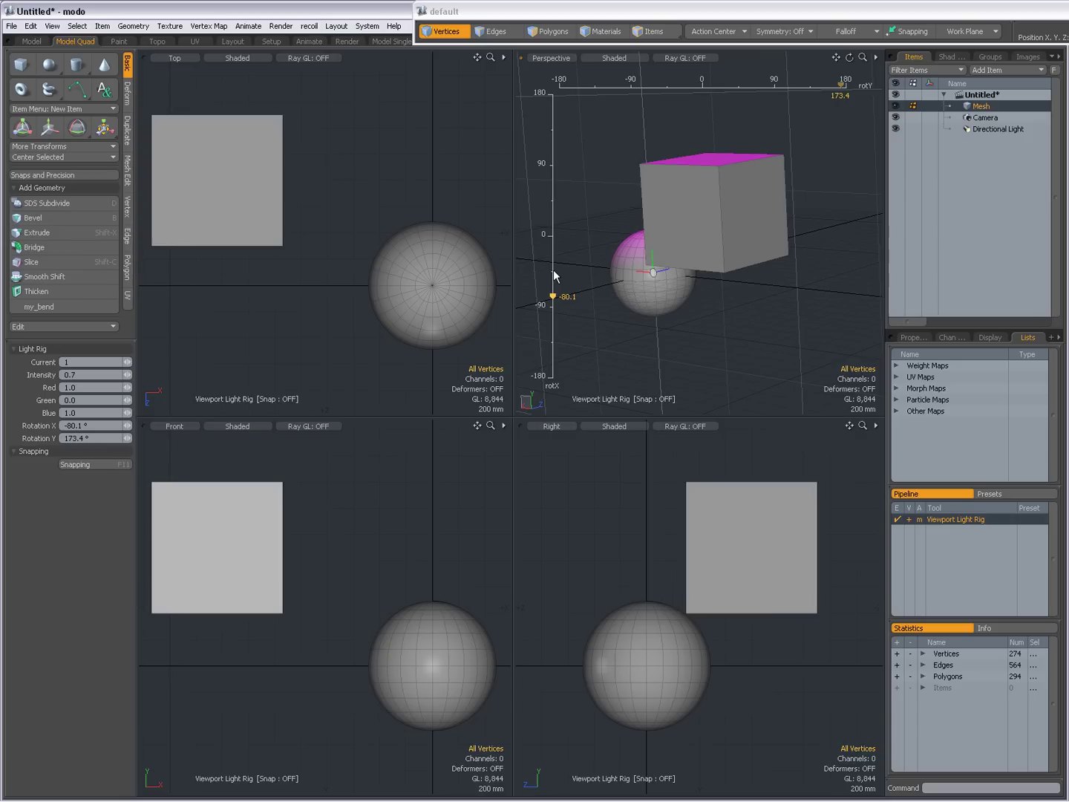
- Add a third viewport light and tilt light 1 to -45° on X
{"action": "key", "text": "space"}
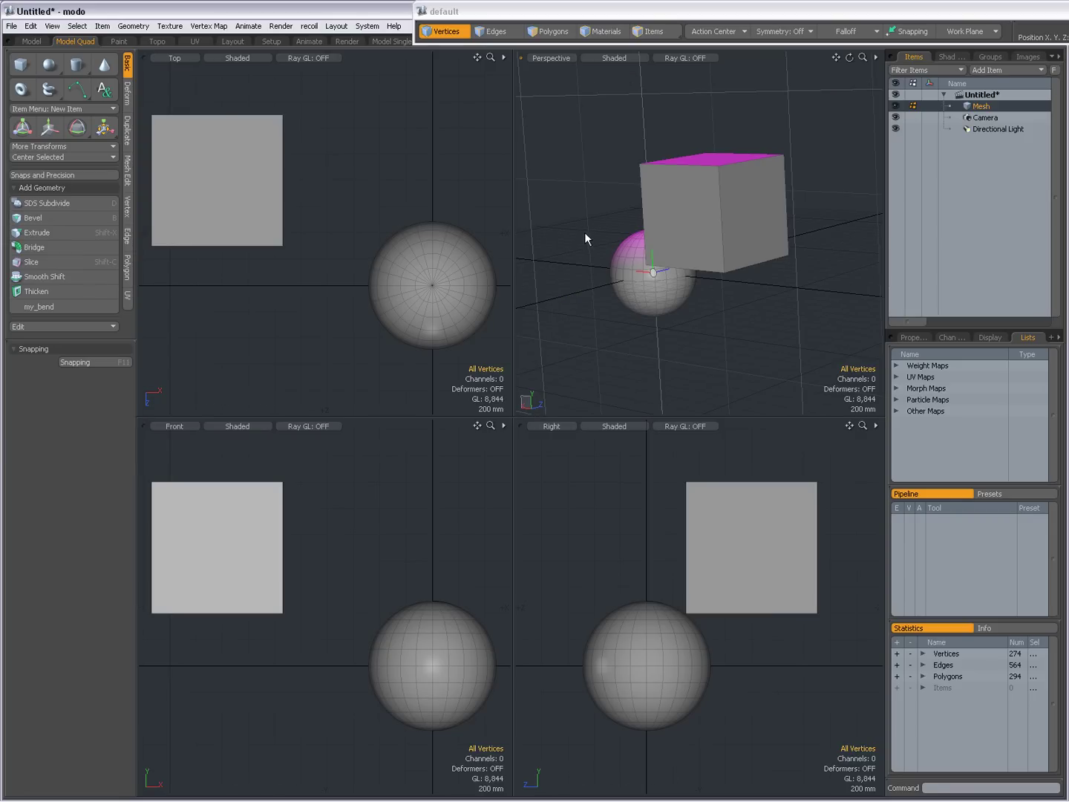
{"action": "left_click", "coordinate": [52, 31]}
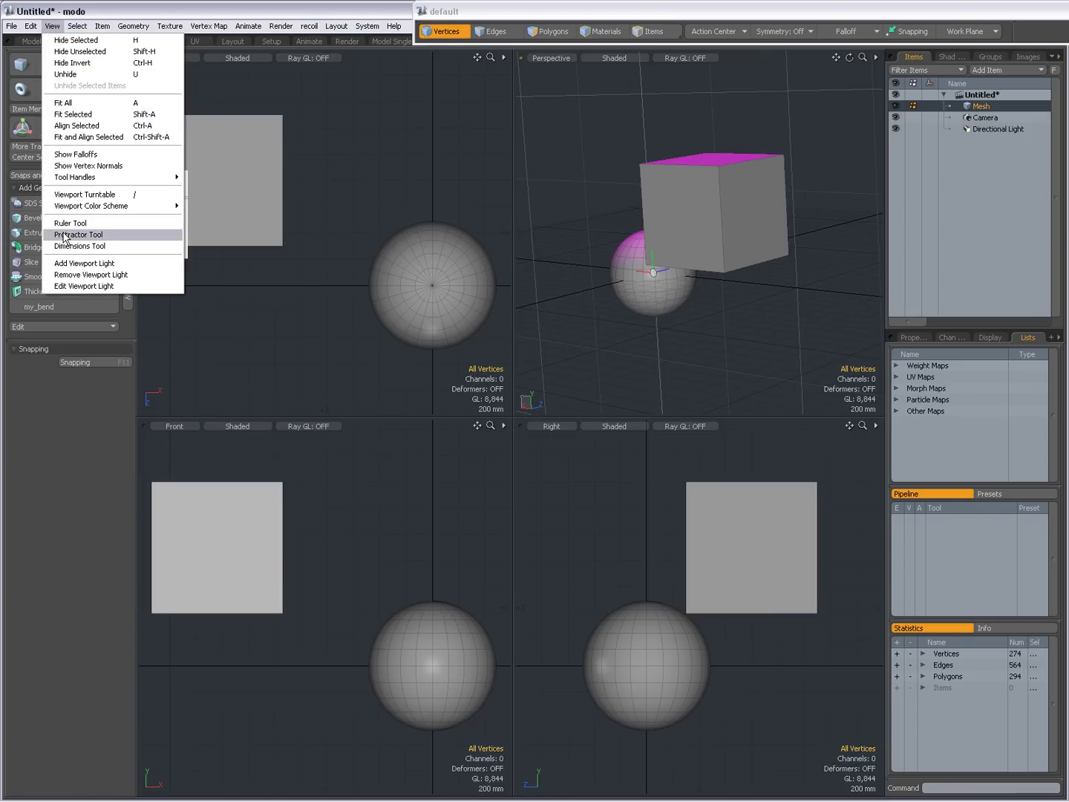
{"action": "left_click", "coordinate": [67, 264]}
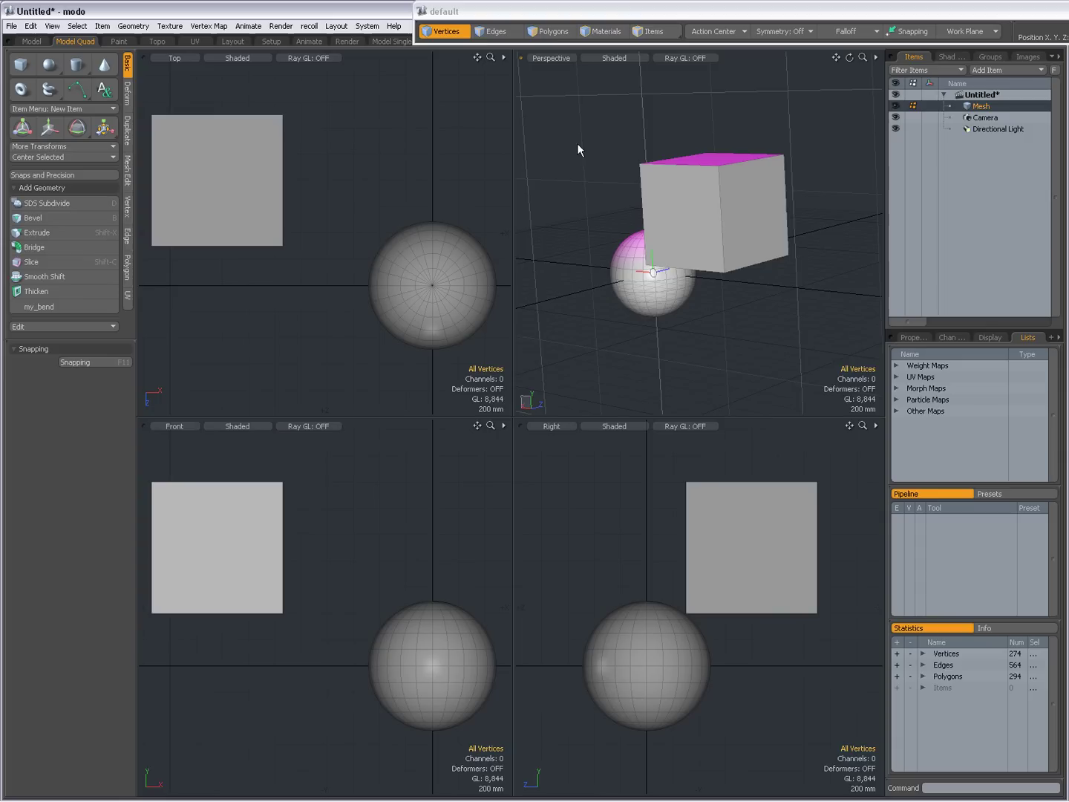
{"action": "left_click", "coordinate": [52, 26]}
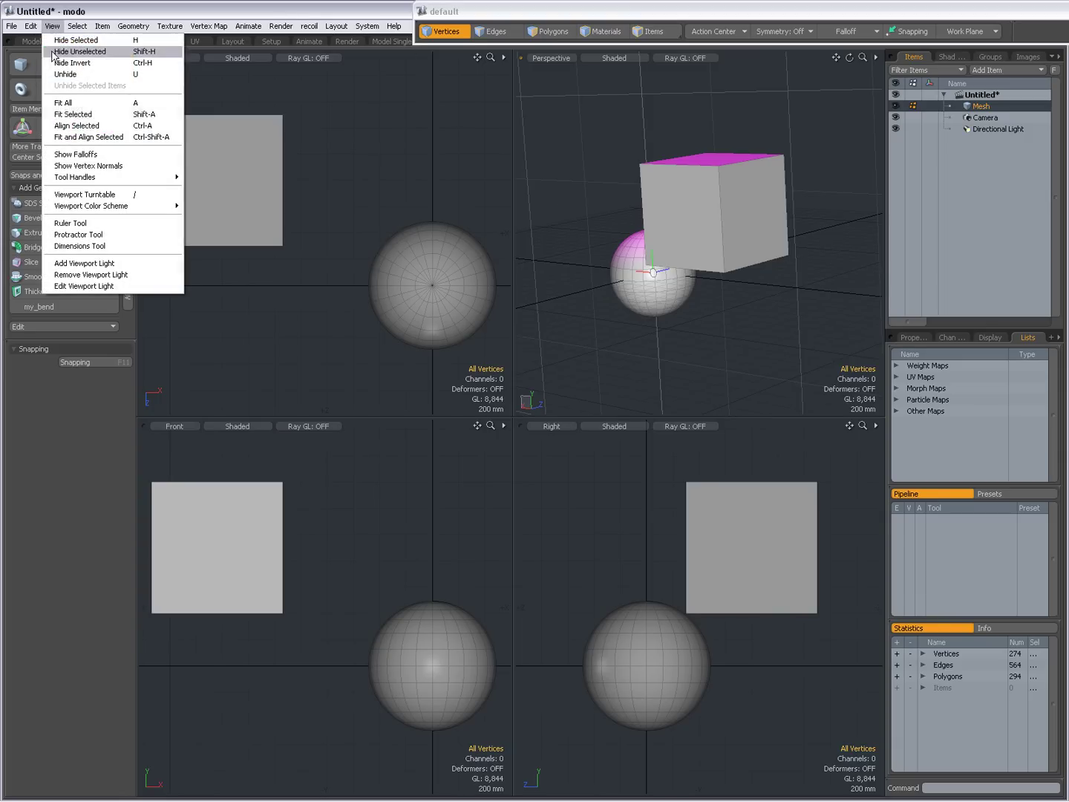
{"action": "left_click", "coordinate": [92, 285]}
{"action": "left_click_drag", "start_coordinate": [739, 328], "coordinate": [732, 323]}
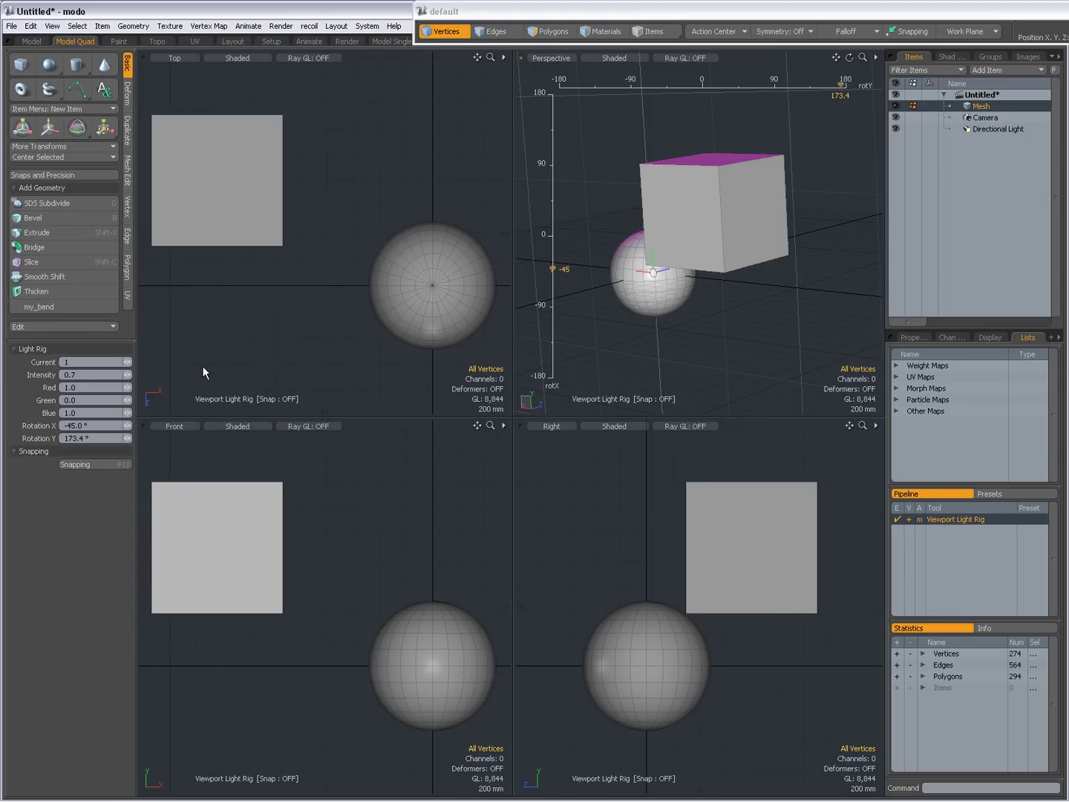
- Make light 2 yellow with Blue 0 and aim it at X -25.3°, Y -52.2°
{"action": "left_click", "coordinate": [130, 362]}
{"action": "key", "text": "Return"}
{"action": "left_click", "coordinate": [547, 246]}
{"action": "left_click_drag", "start_coordinate": [708, 317], "coordinate": [708, 320]}
{"action": "left_click_drag", "start_coordinate": [806, 309], "coordinate": [671, 317]}
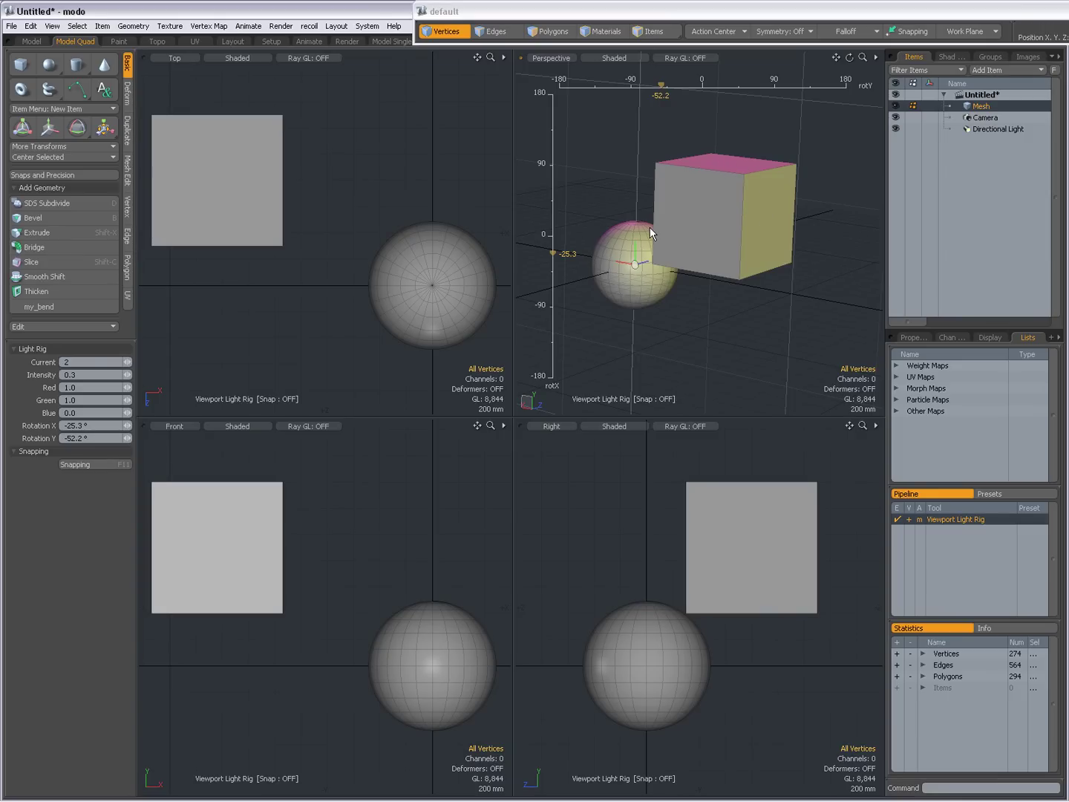
- Step the Current viewport light through 1, 0, 1 and 2 to review the rig
{"action": "left_click", "coordinate": [52, 26]}
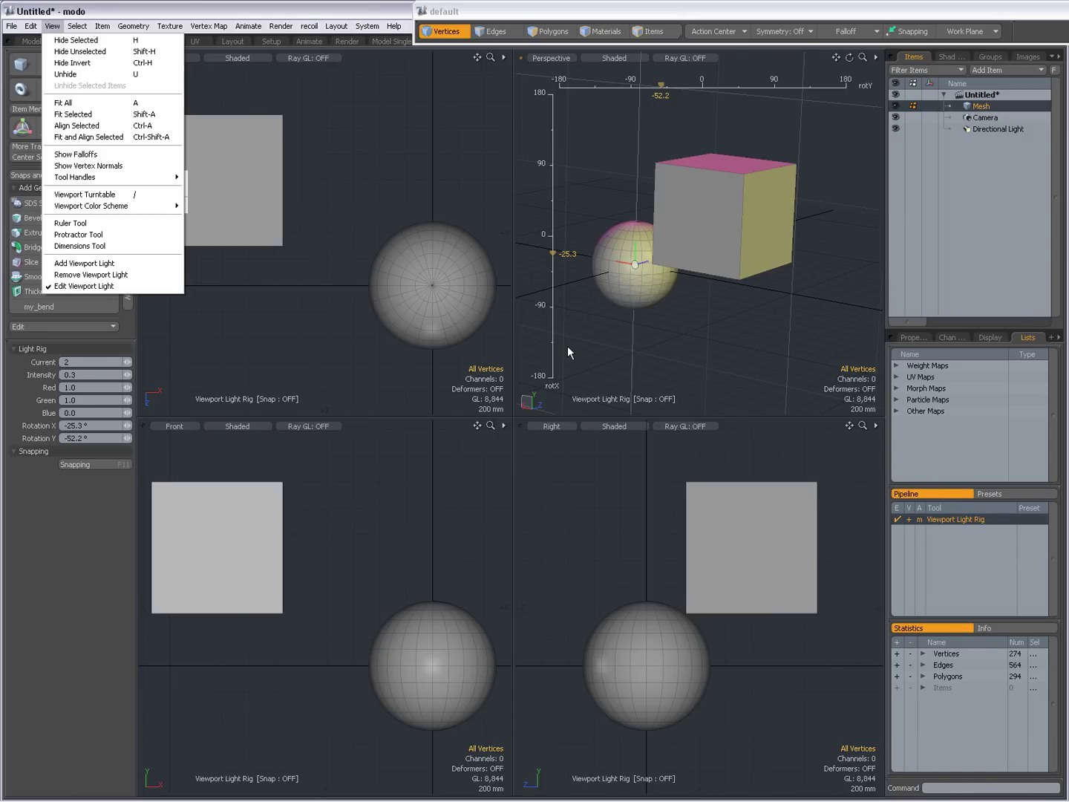
{"action": "left_click", "coordinate": [126, 363]}
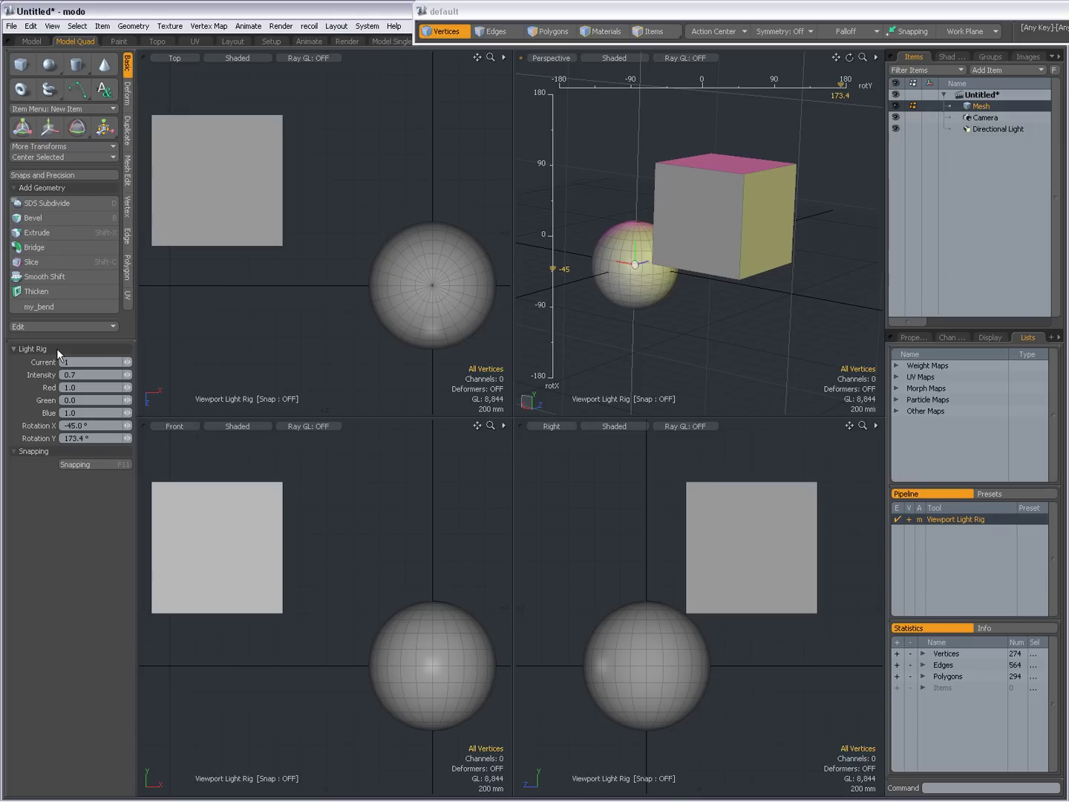
{"action": "left_click", "coordinate": [130, 363]}
{"action": "left_click", "coordinate": [130, 362]}
{"action": "left_click", "coordinate": [130, 362]}
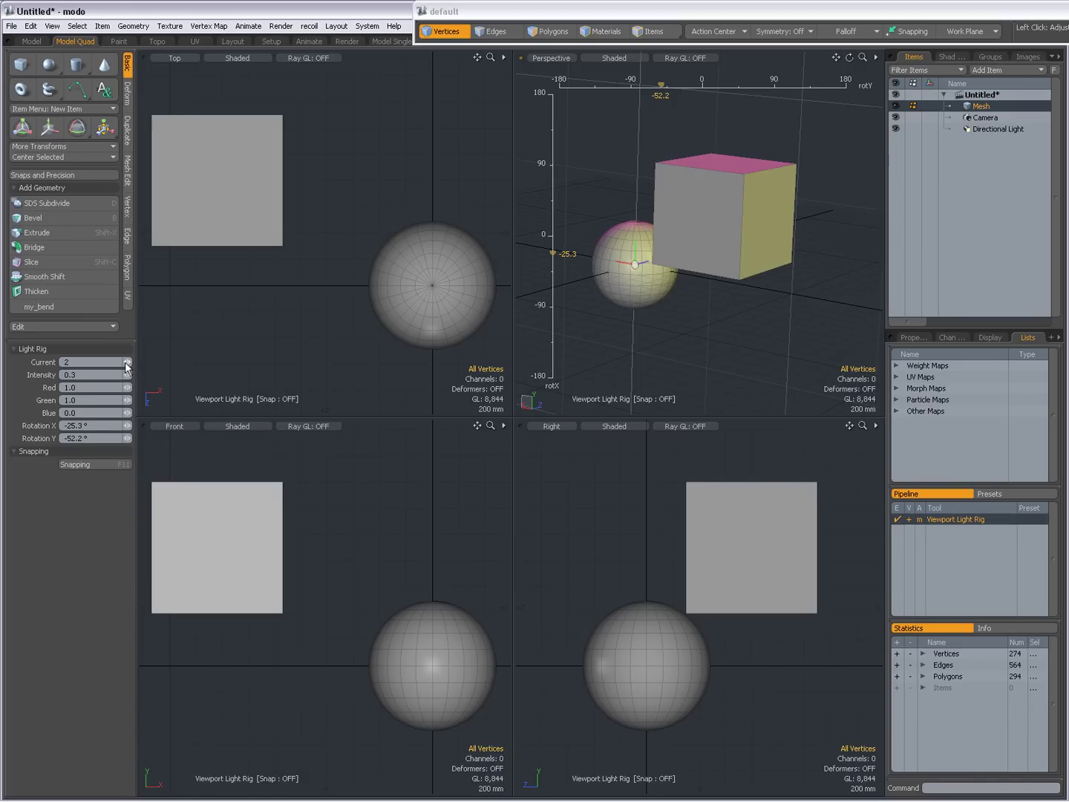
- Select light 1 and remove that magenta viewport light
{"action": "left_click", "coordinate": [126, 364]}
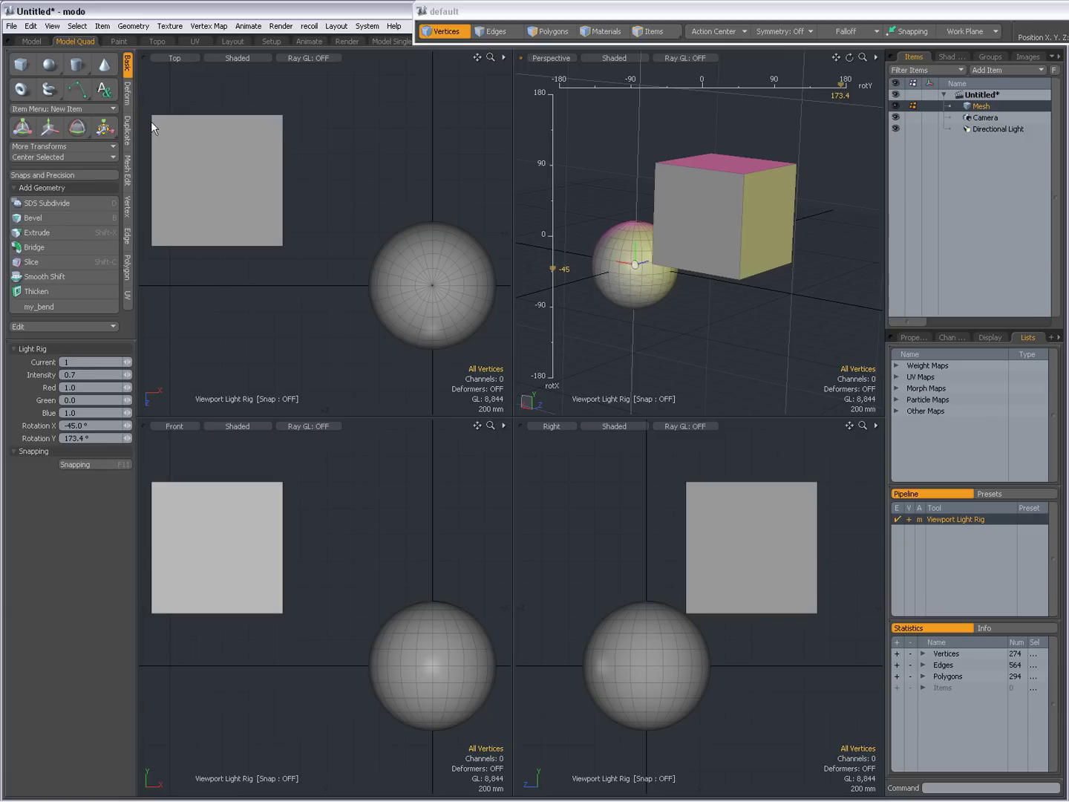
{"action": "left_click", "coordinate": [52, 26]}
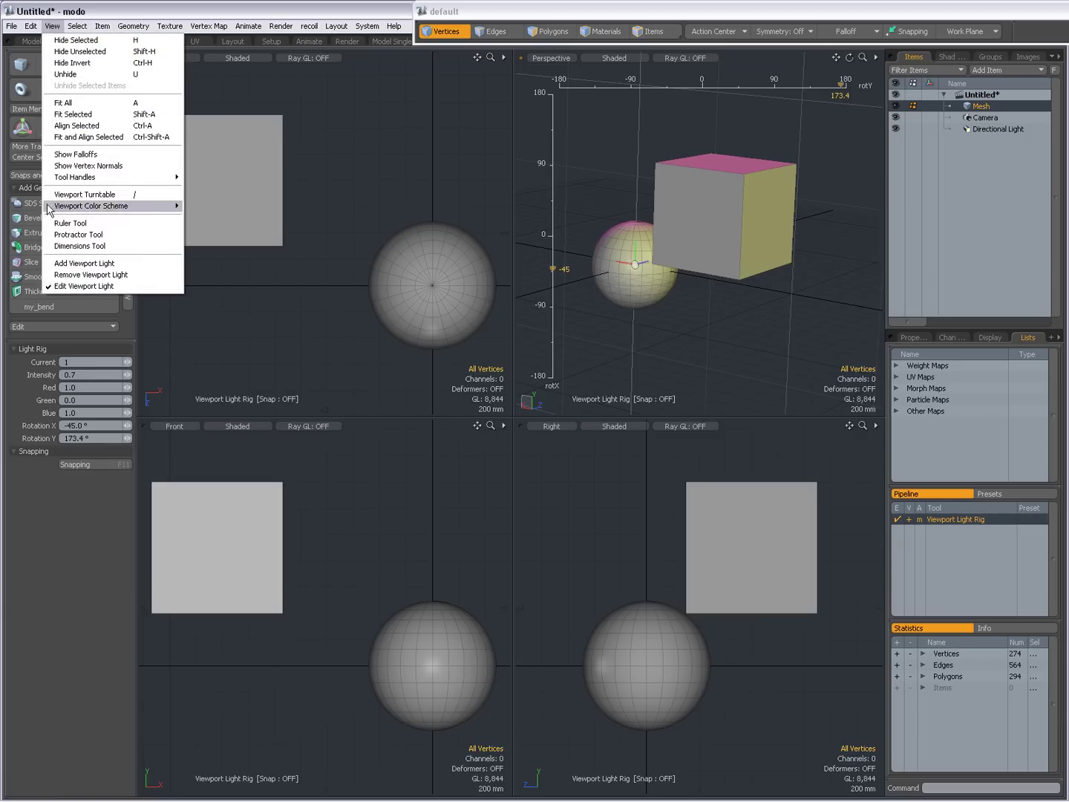
{"action": "left_click", "coordinate": [79, 274]}
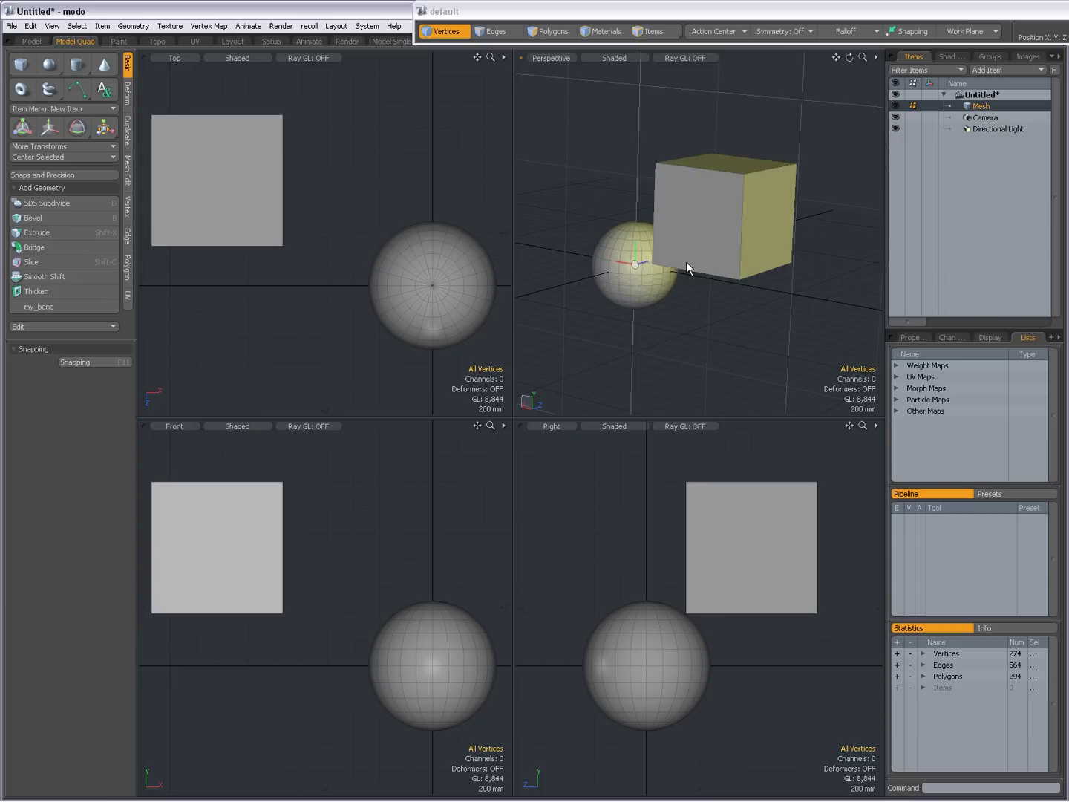
- Re-enter viewport light editing and step Current from 0 back to the yellow light 1
{"action": "left_click", "coordinate": [52, 26]}
{"action": "left_click", "coordinate": [109, 286]}
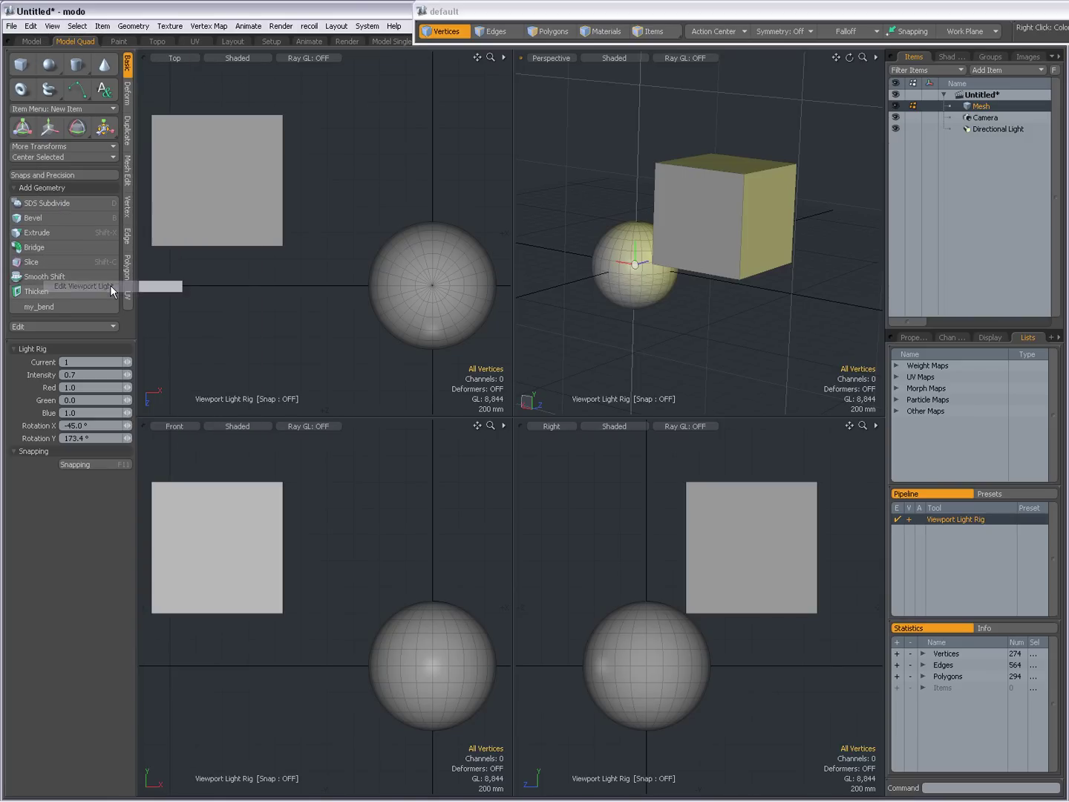
{"action": "left_click_drag", "start_coordinate": [735, 351], "coordinate": [717, 347]}
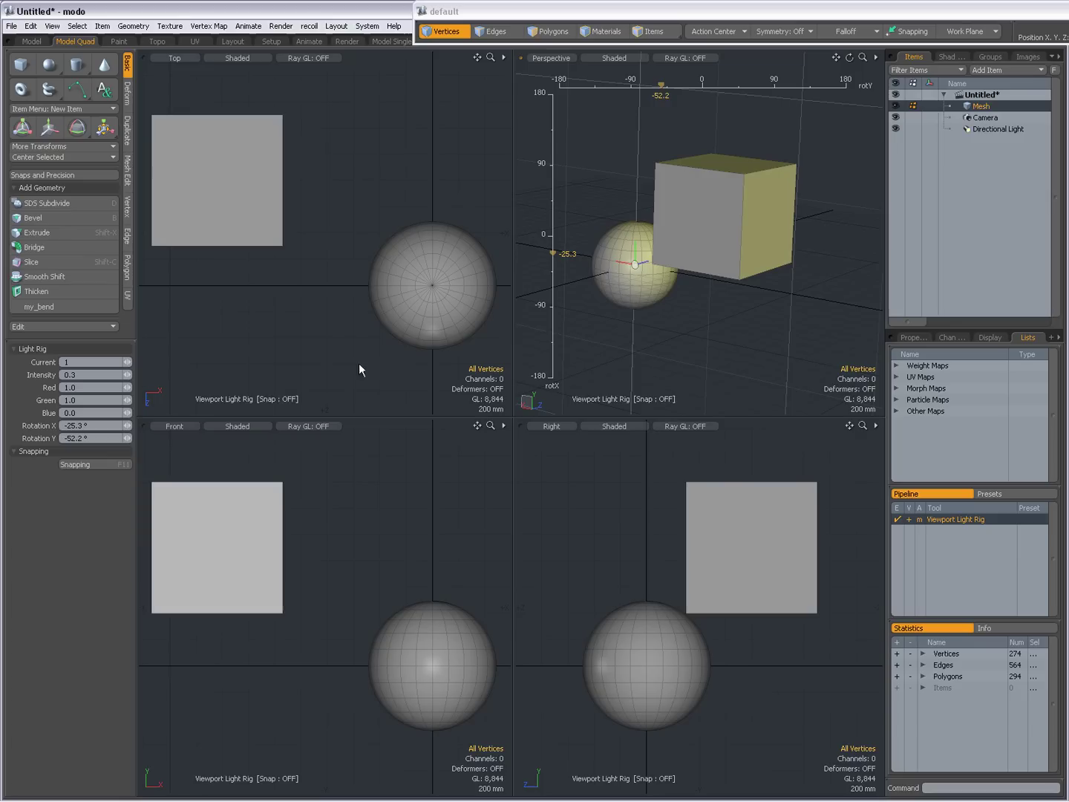
{"action": "left_click", "coordinate": [125, 361]}
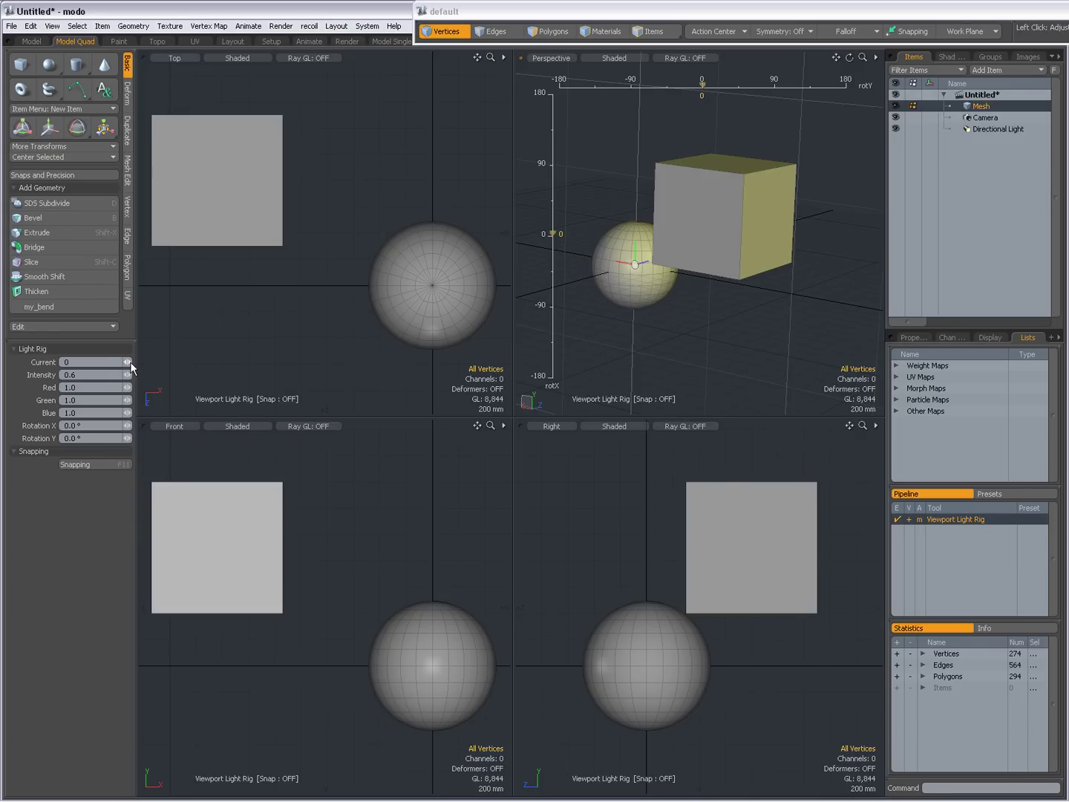
{"action": "left_click", "coordinate": [130, 361]}
- Remove the yellow viewport light, then edit the remaining default light 0
{"action": "left_click", "coordinate": [52, 25]}
{"action": "left_click", "coordinate": [76, 246]}
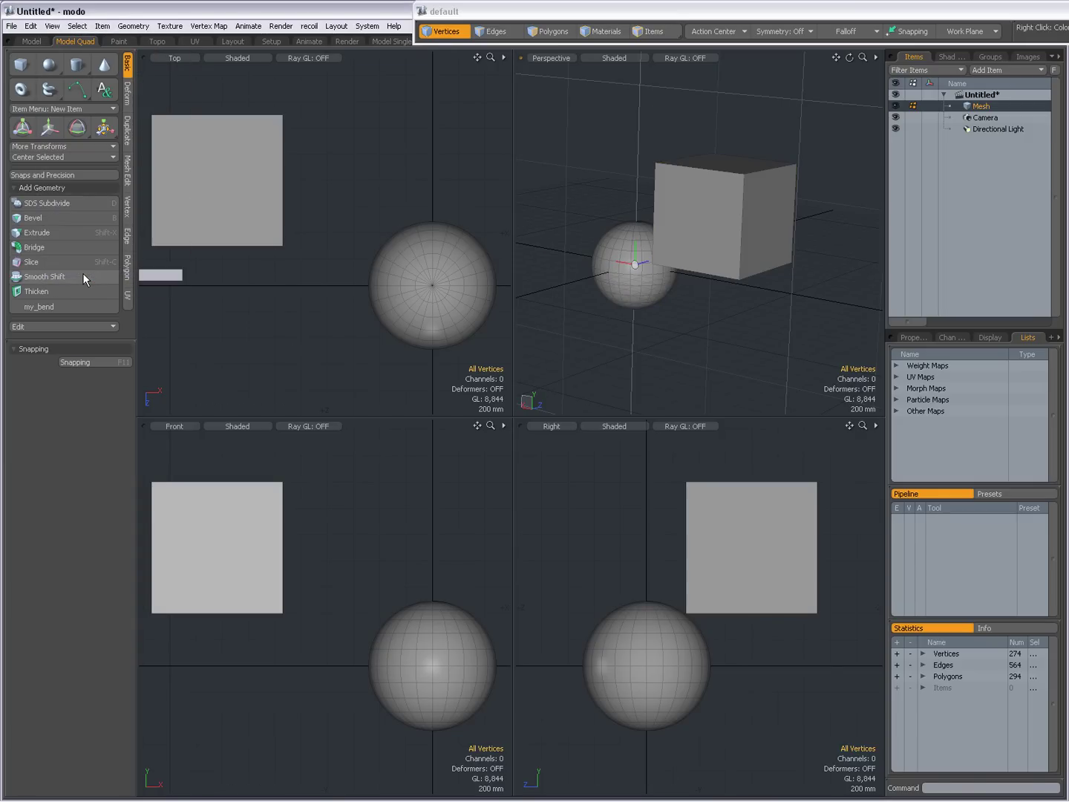
{"action": "left_click", "coordinate": [51, 26]}
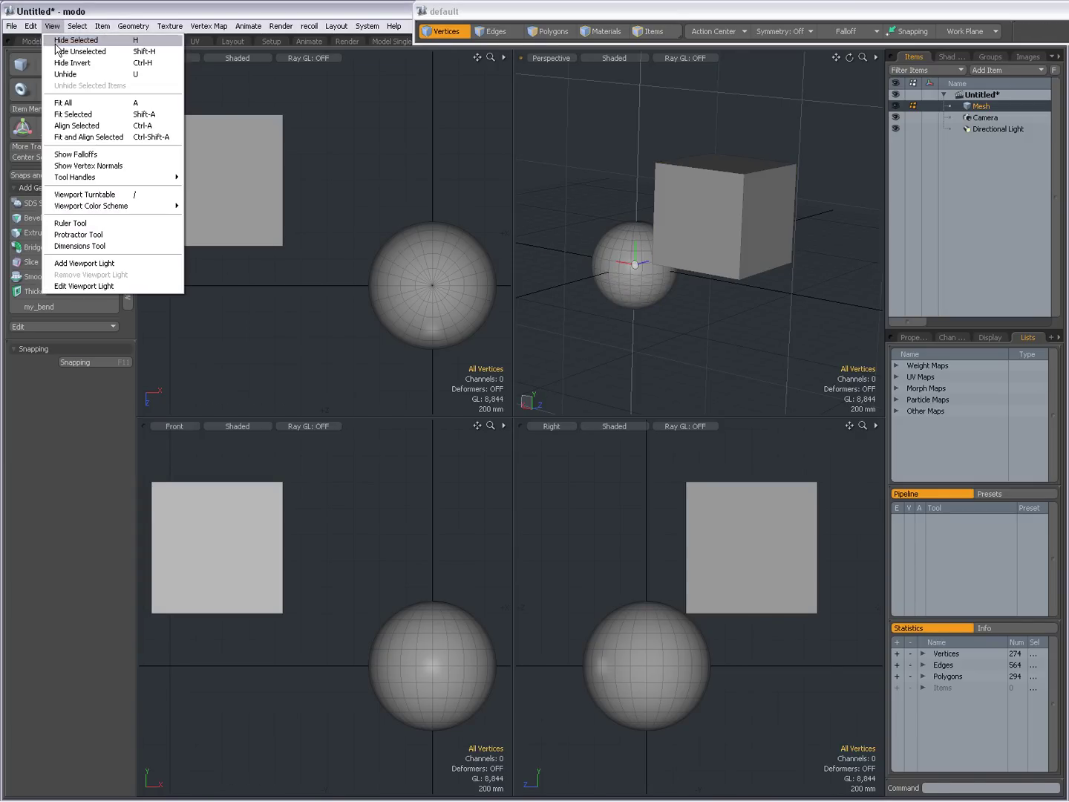
{"action": "left_click", "coordinate": [91, 286]}
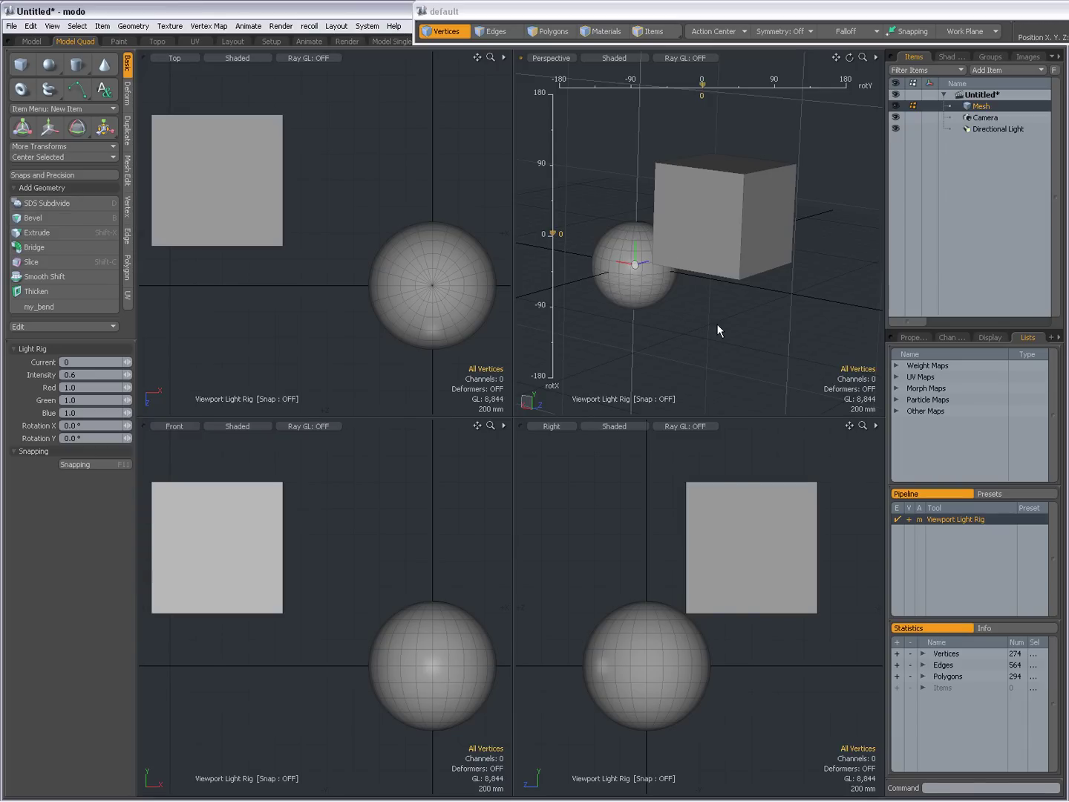
{"action": "left_click_drag", "start_coordinate": [717, 330], "coordinate": [709, 328]}
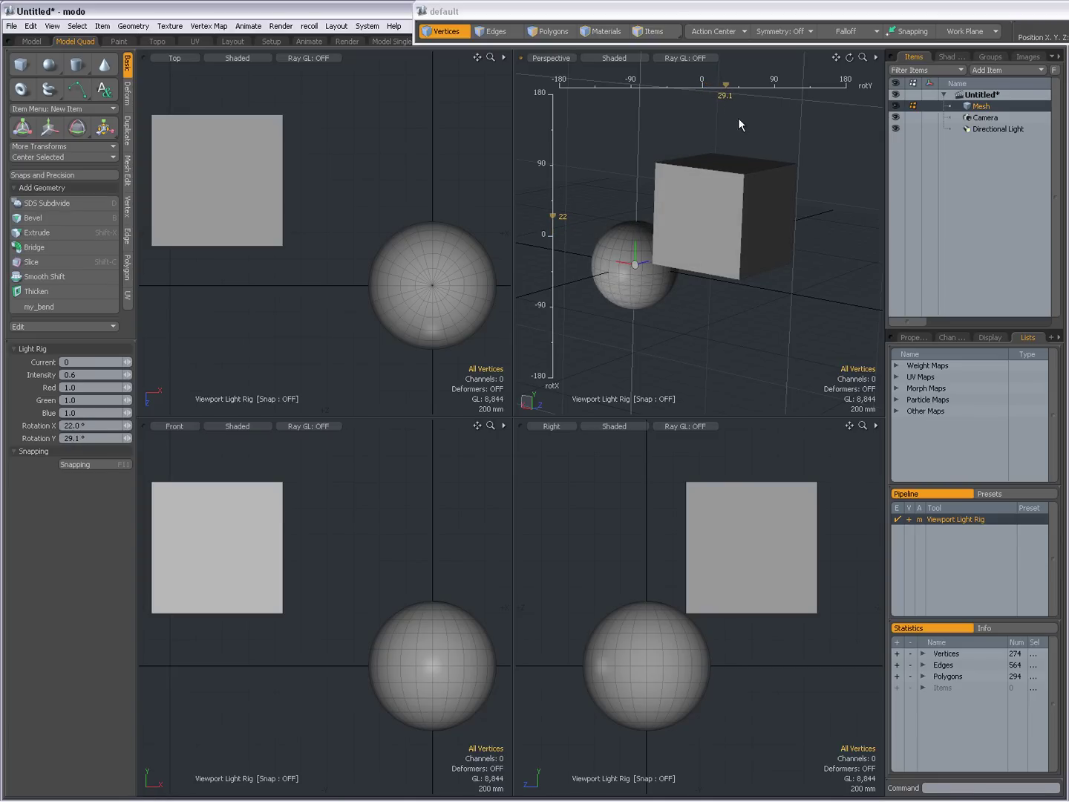
{"action": "left_click_drag", "start_coordinate": [811, 131], "coordinate": [798, 131]}
{"action": "left_click_drag", "start_coordinate": [554, 218], "coordinate": [554, 234]}
{"action": "left_click_drag", "start_coordinate": [726, 86], "coordinate": [728, 90]}
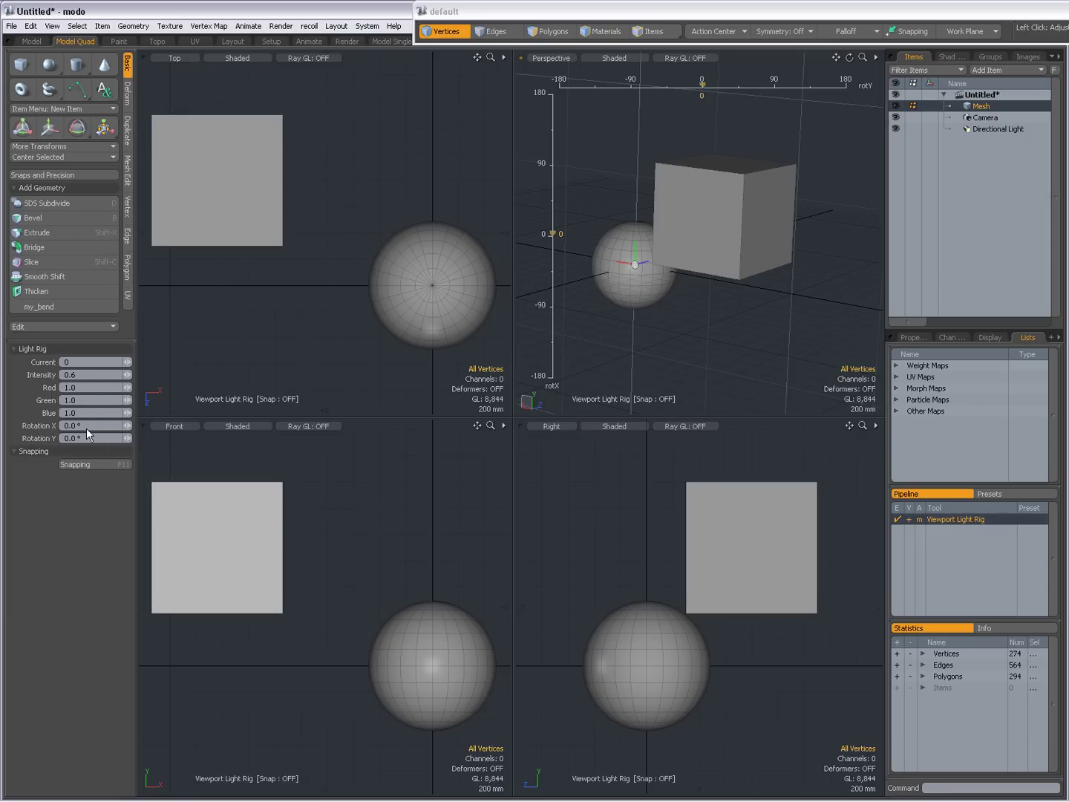
{"action": "key", "text": "alt+Tab"}
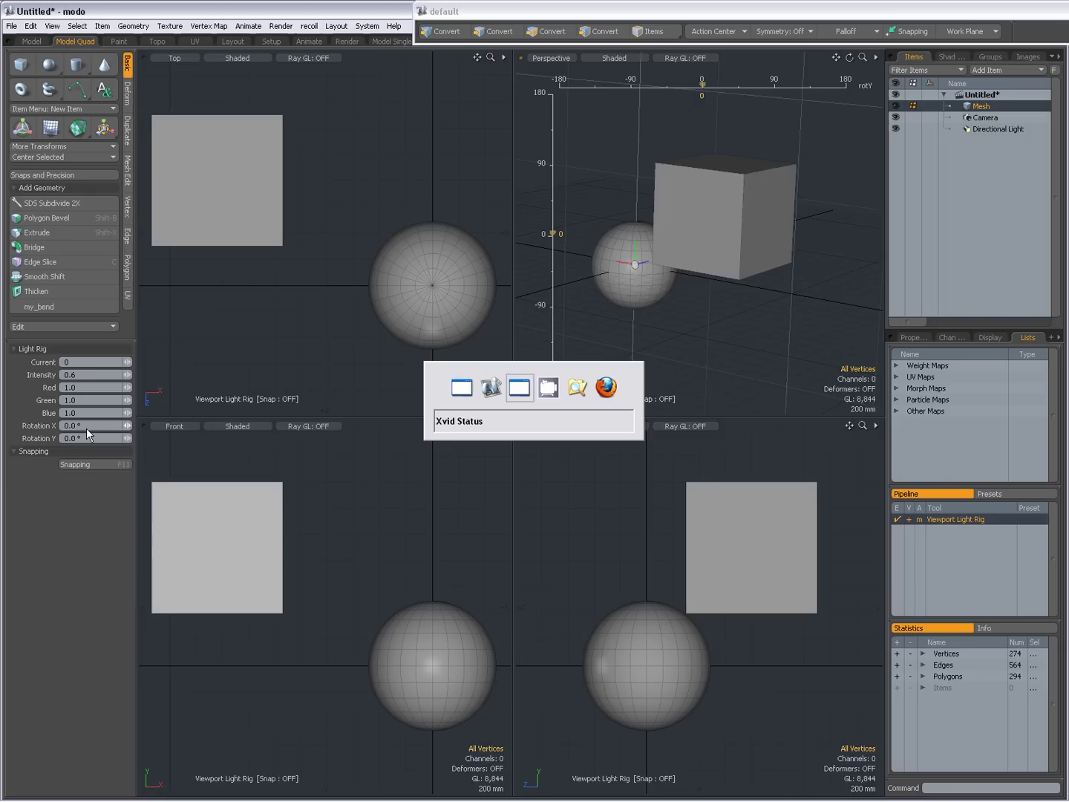